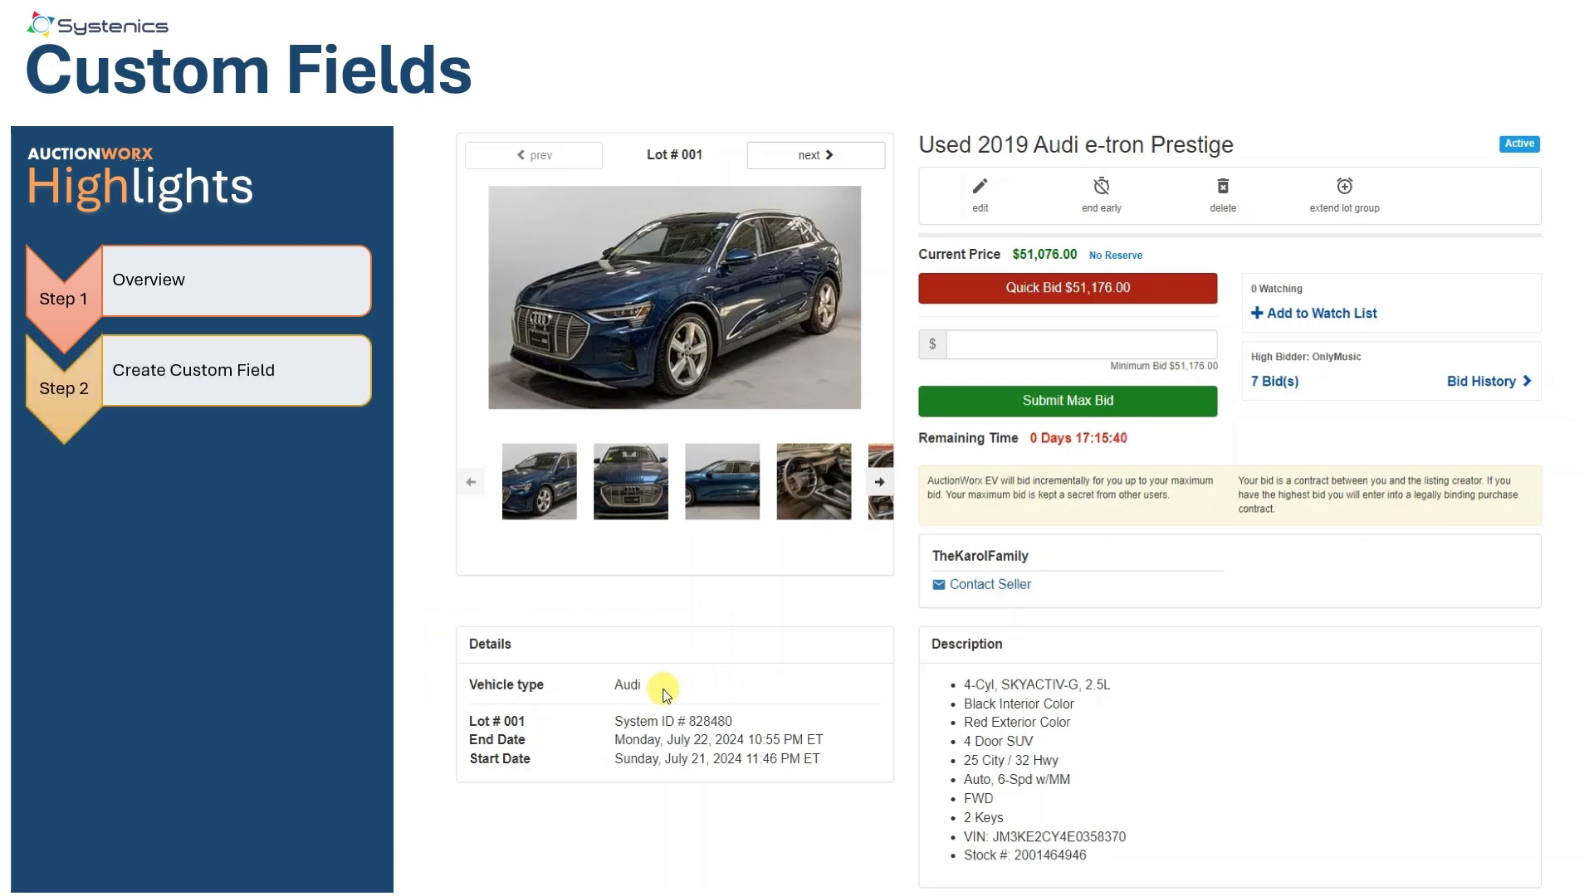
Step: Open the Lot Custom Fields page of the Admin Control Panel
scroll(935, 399, up, 3)
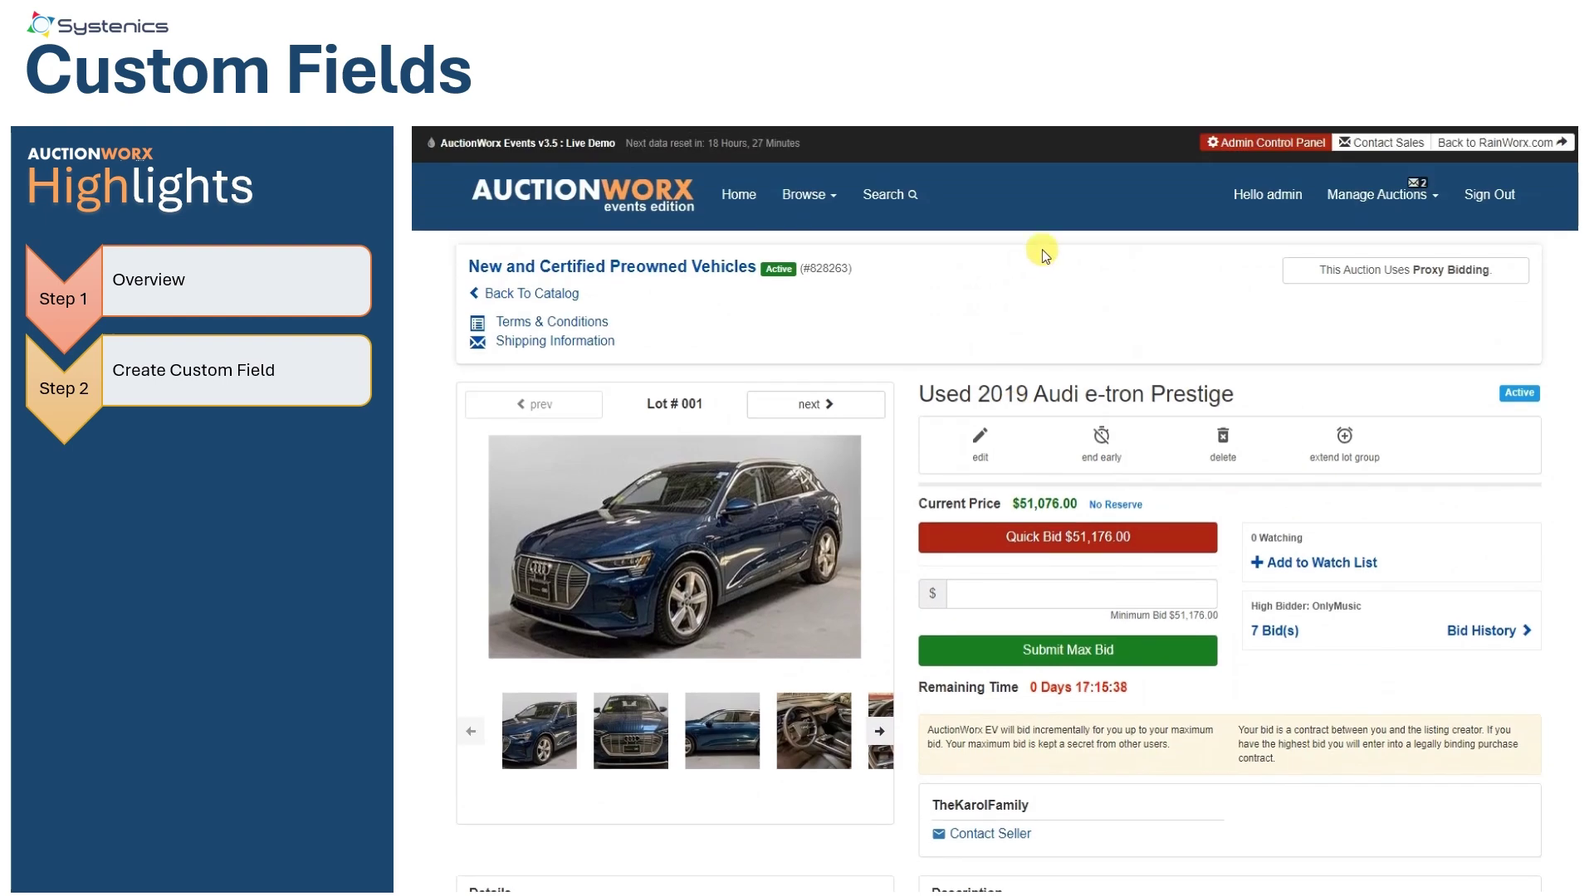
click(1278, 143)
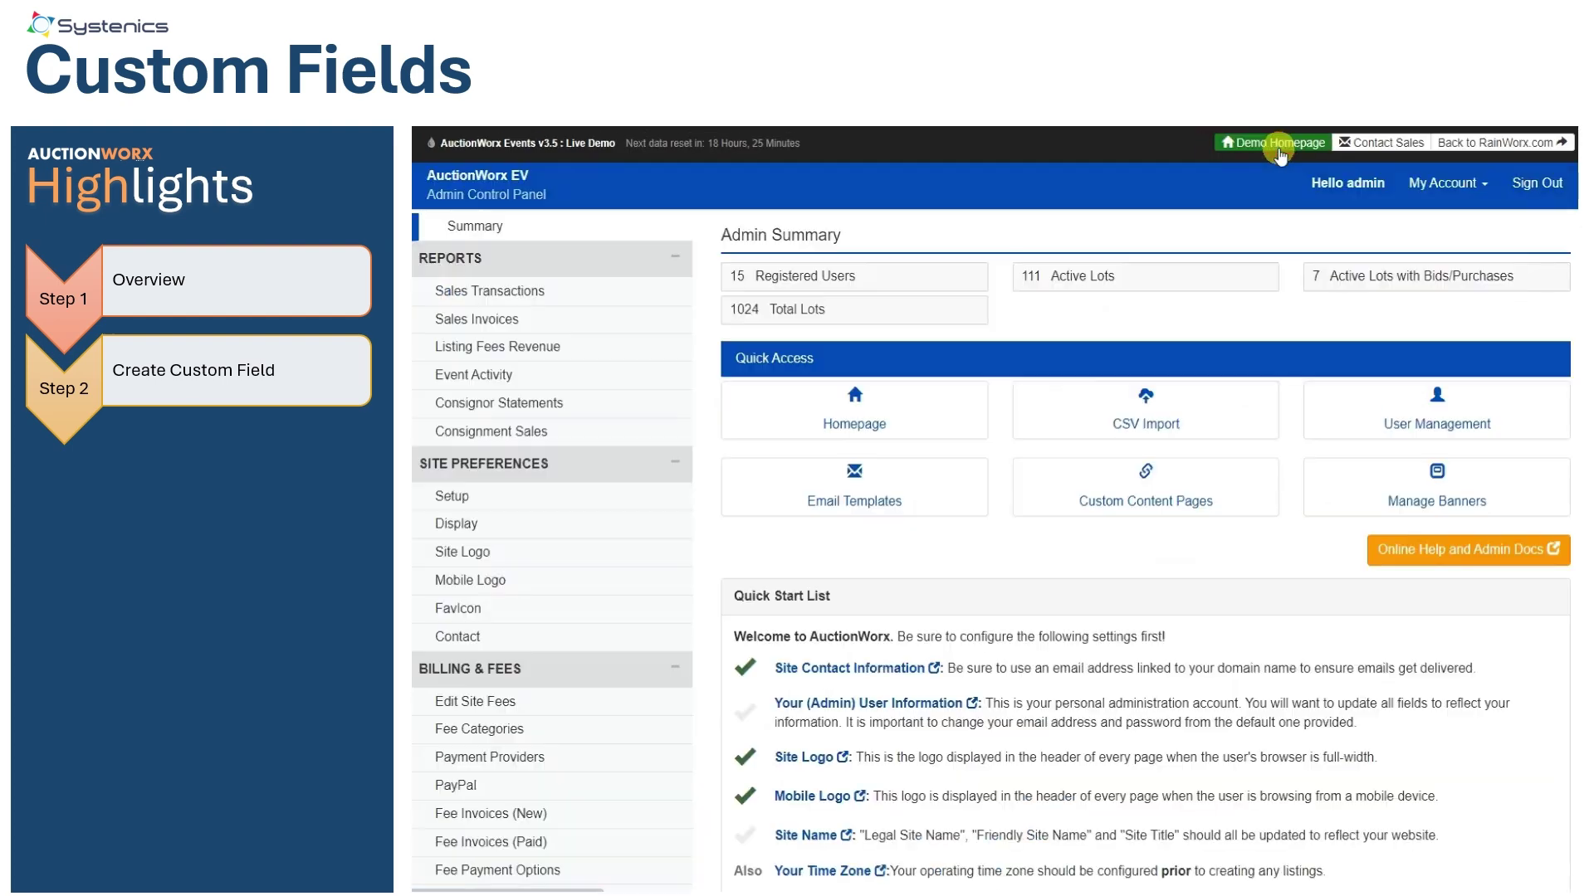
scroll(515, 702, down, 7)
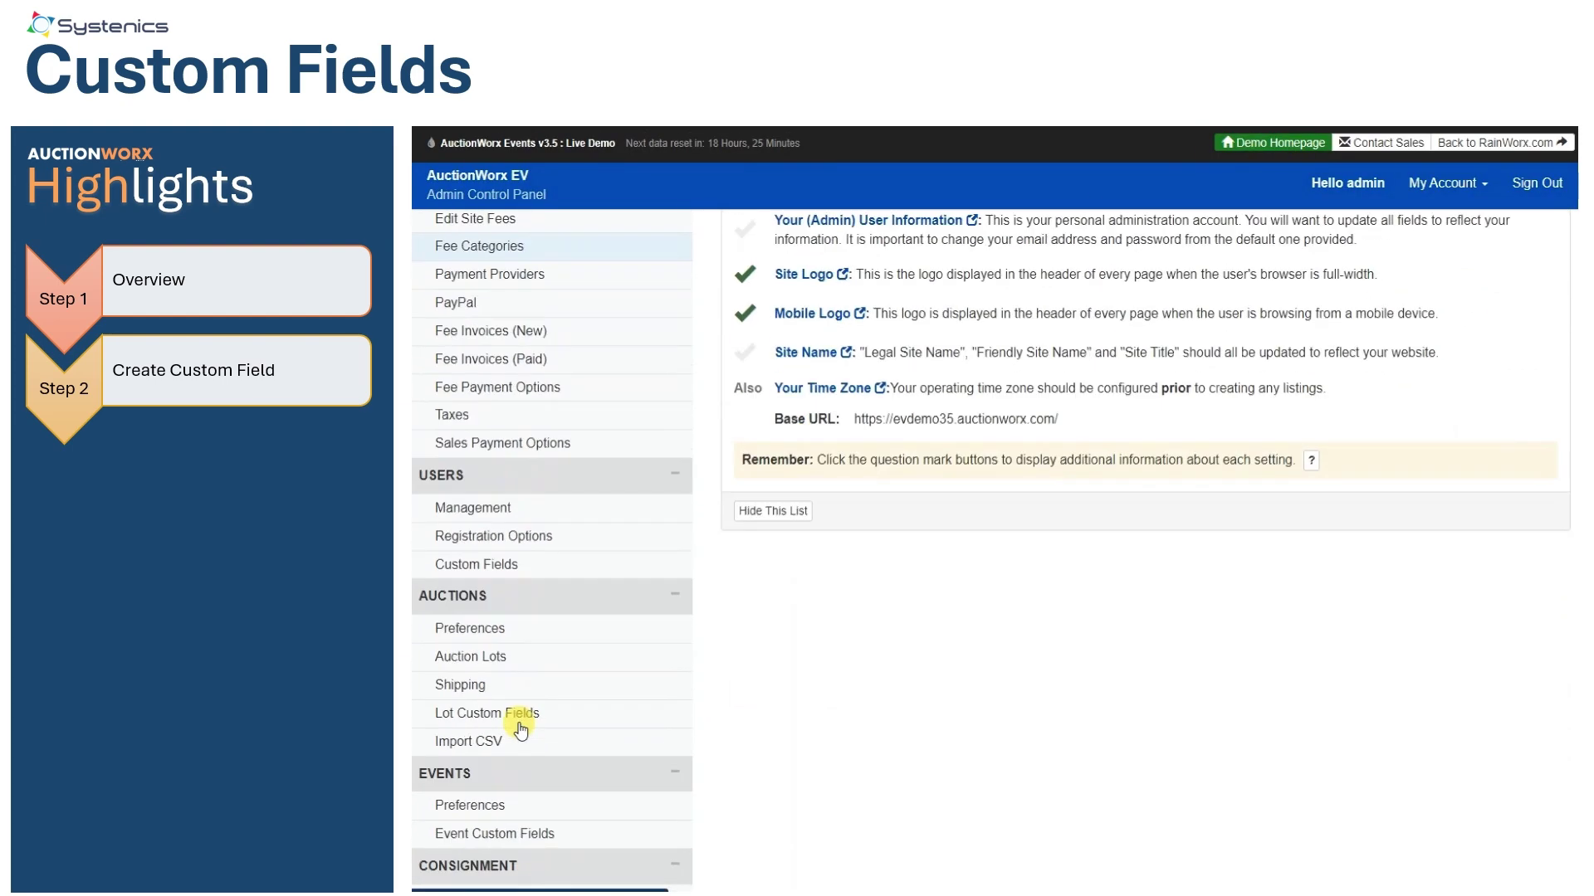
scroll(531, 656, down, 2)
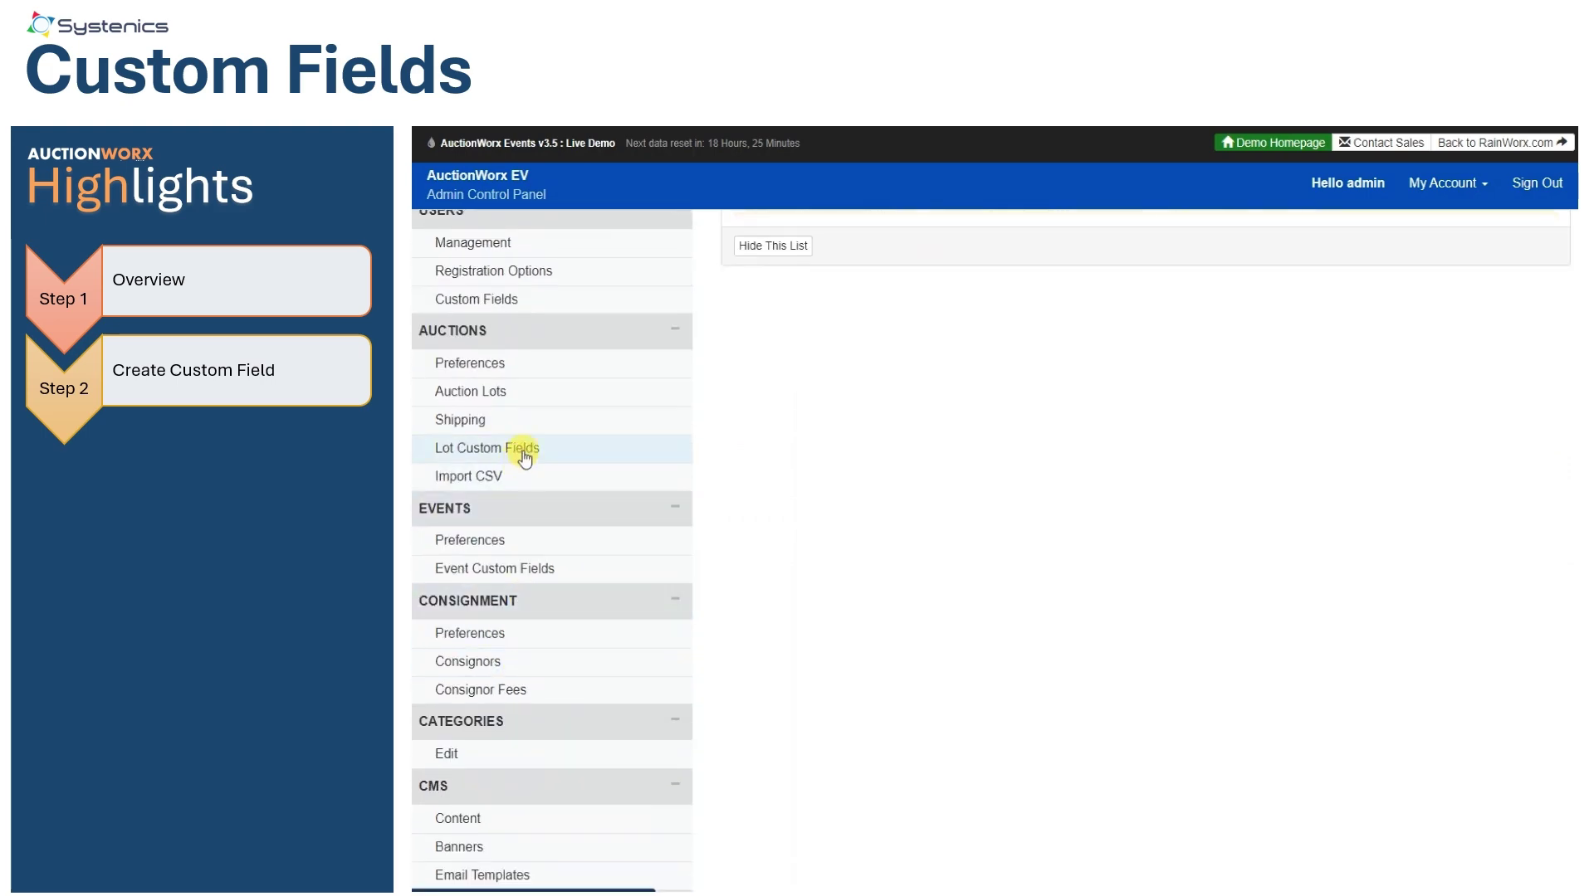
click(524, 457)
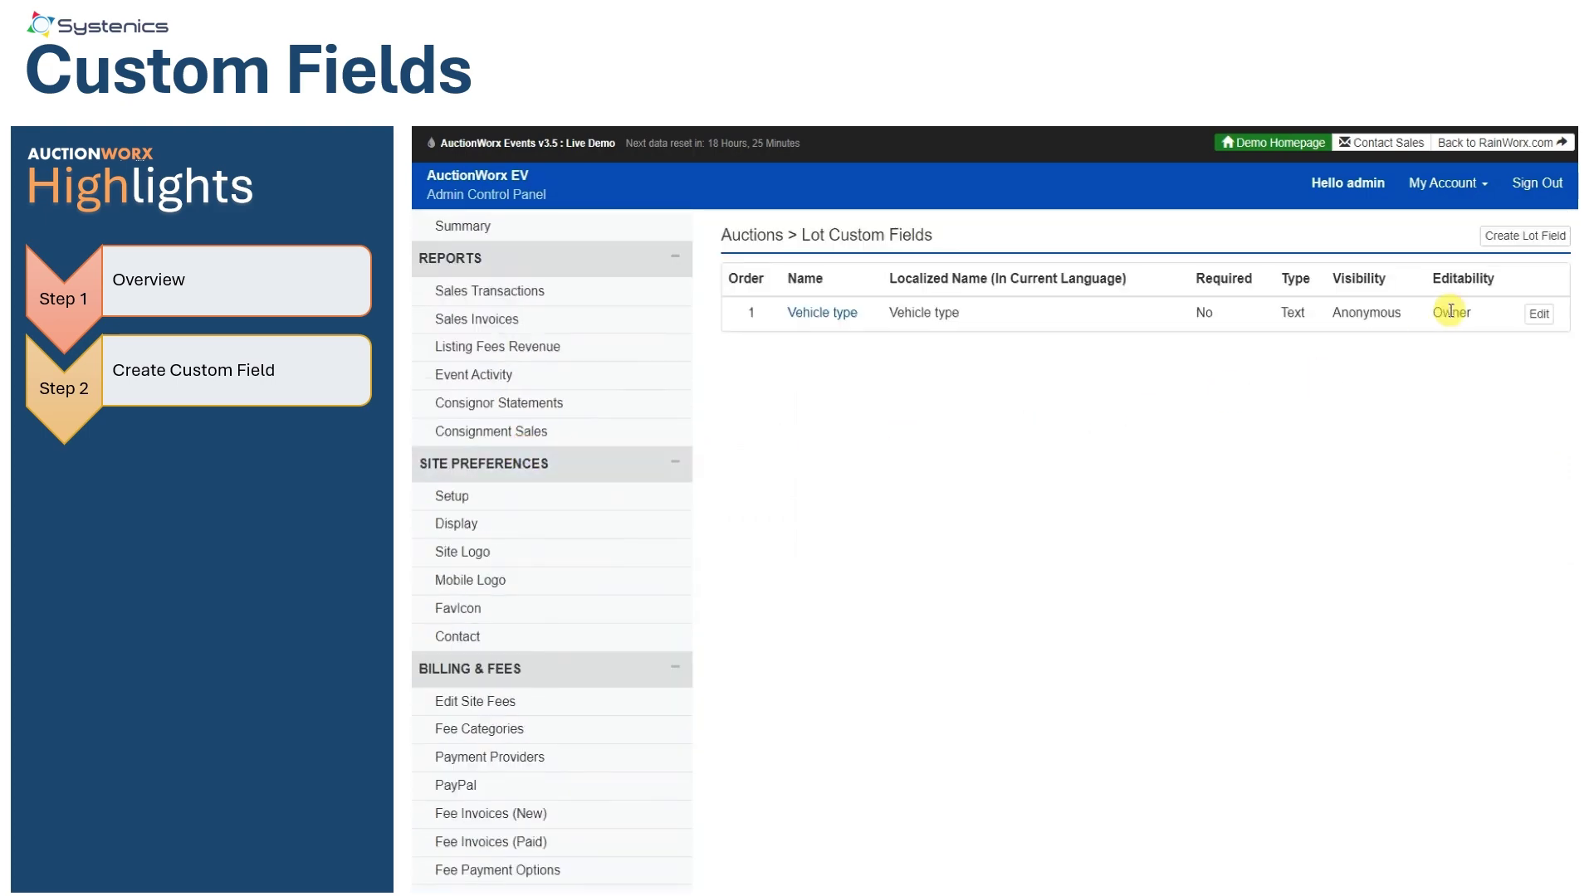
Step: Start a new lot field and name it Condition
click(1503, 238)
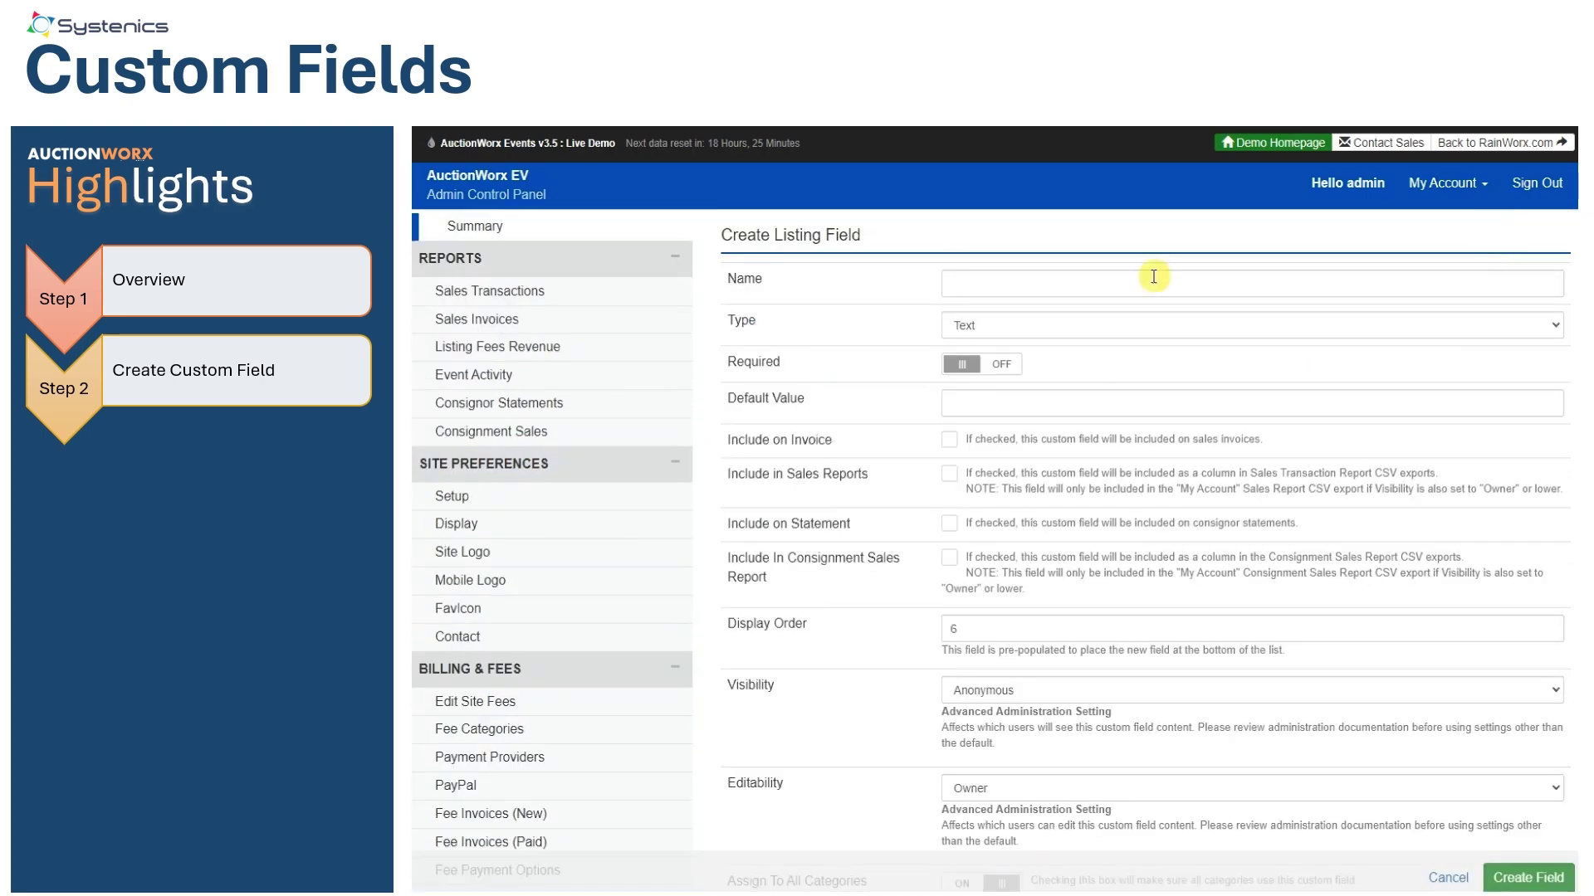
click(1059, 283)
text(Condition)
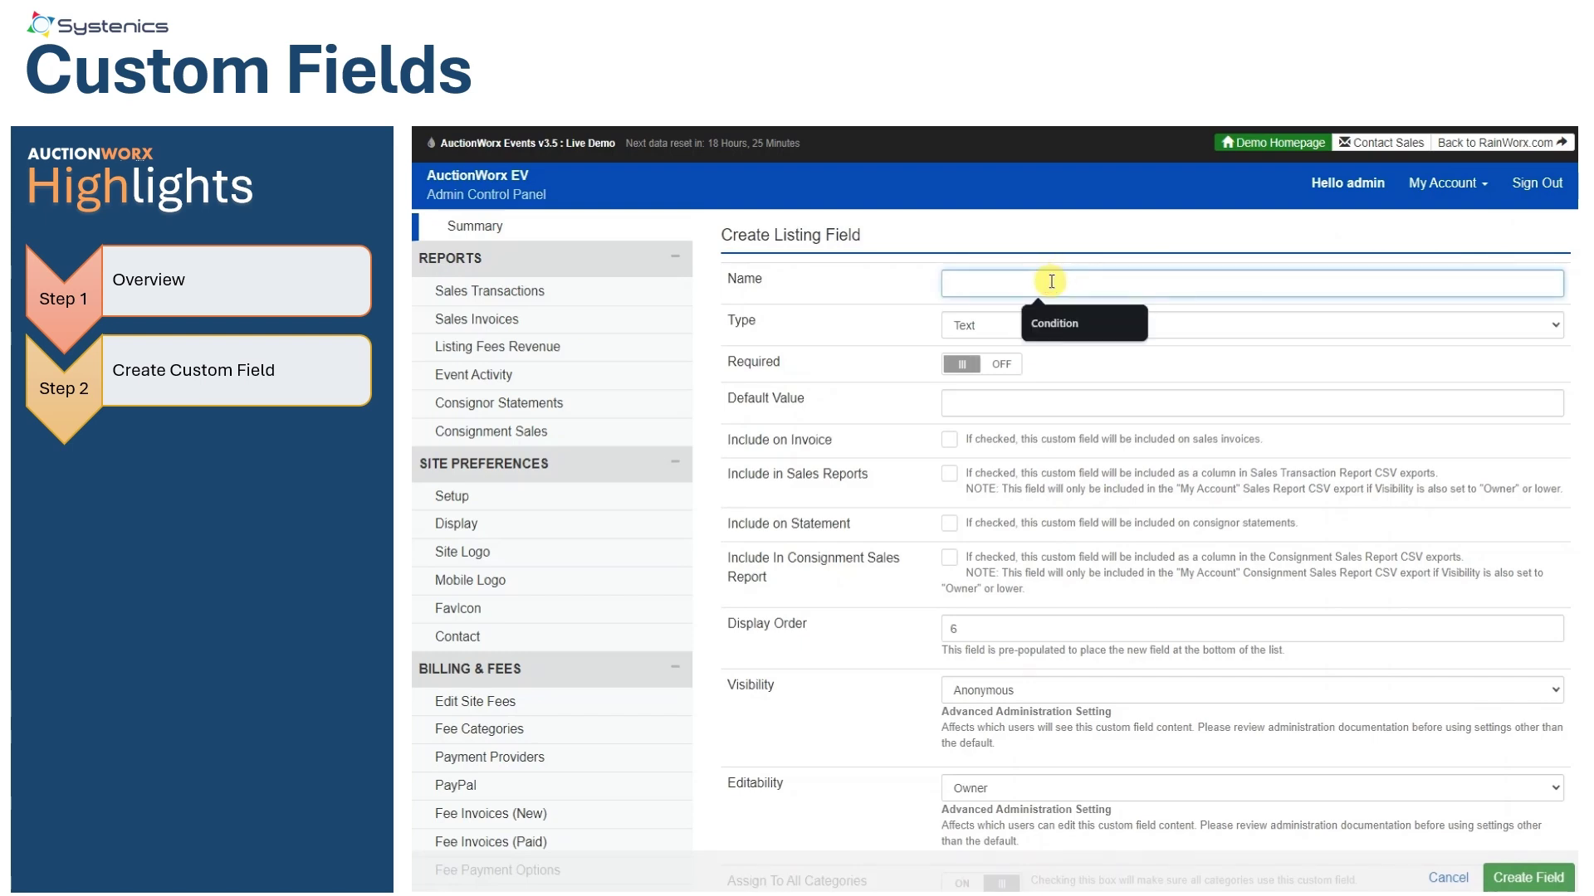
Step: Try the field types Text, Yes/No, Date, Decimal Number, Option List and Whole Number in turn for the Condition field
click(1000, 324)
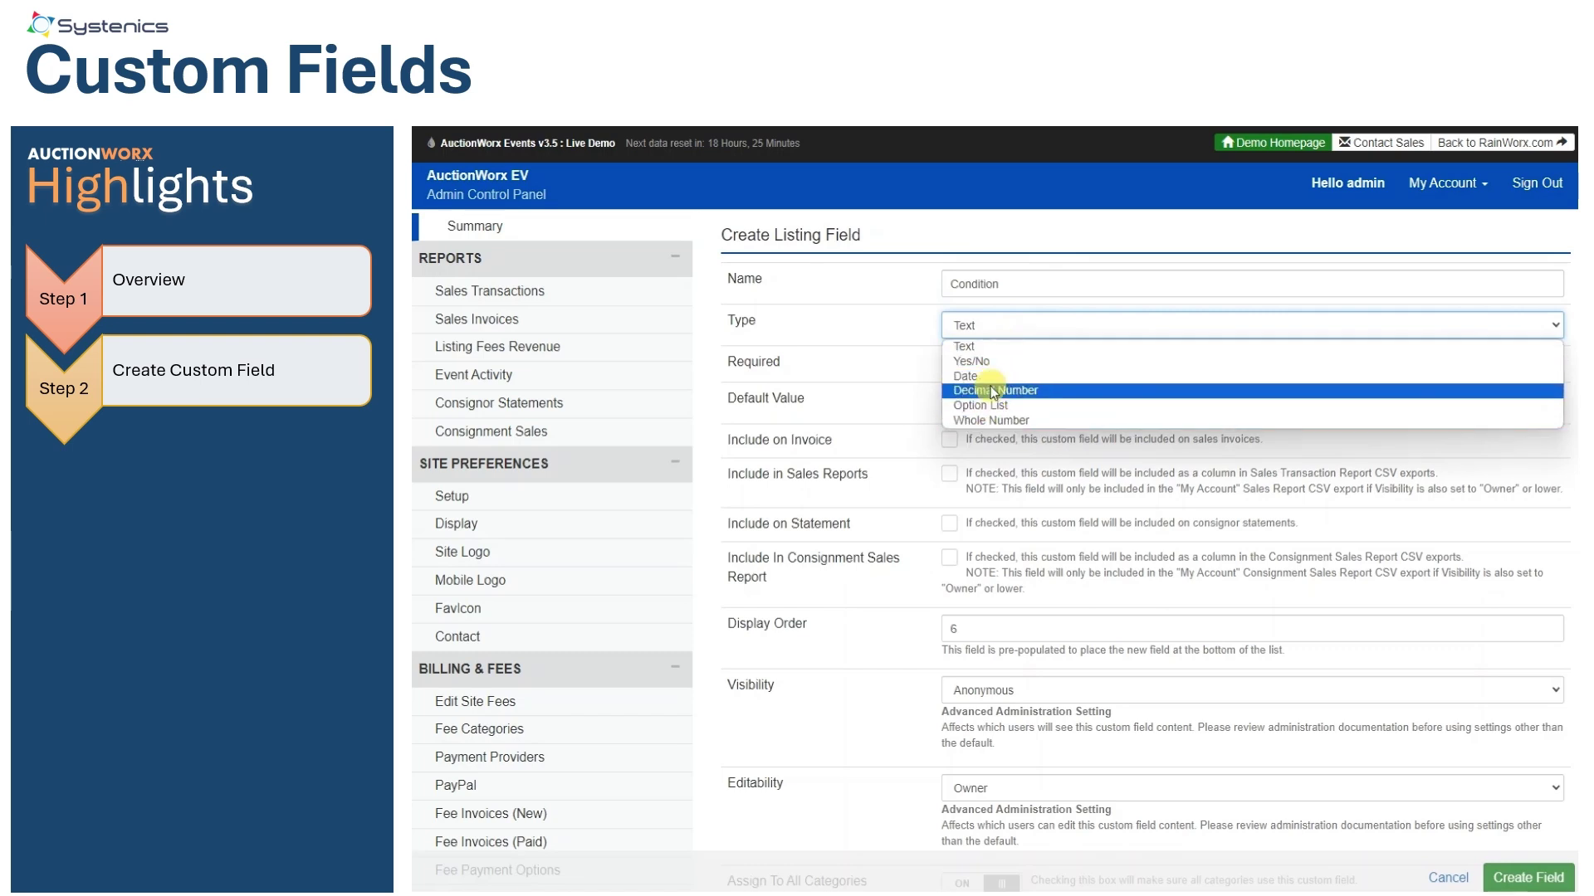
click(989, 349)
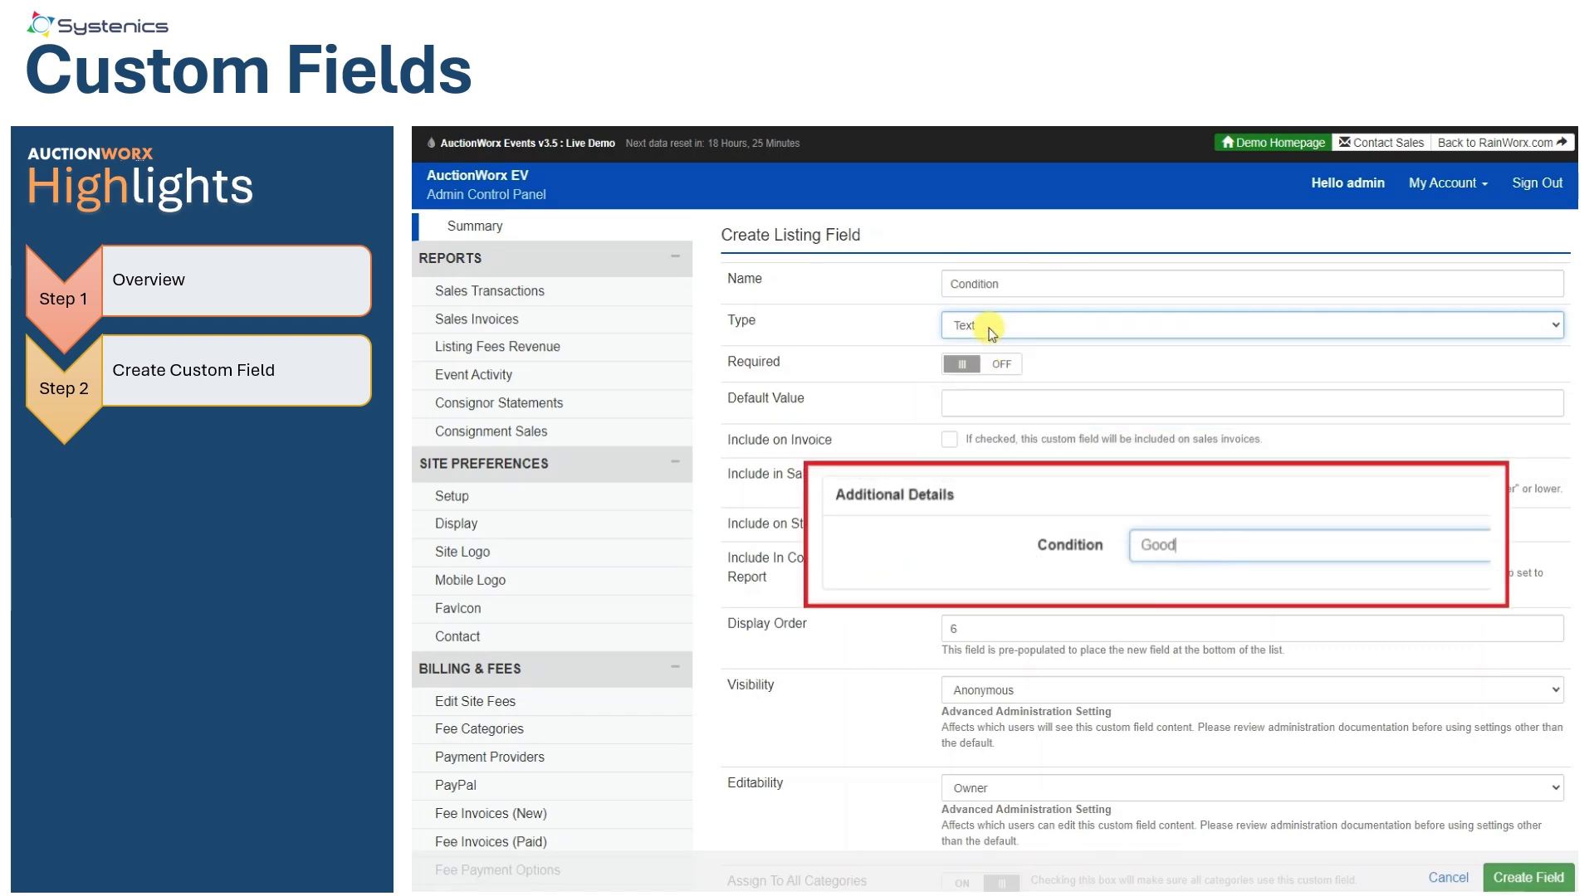
click(988, 327)
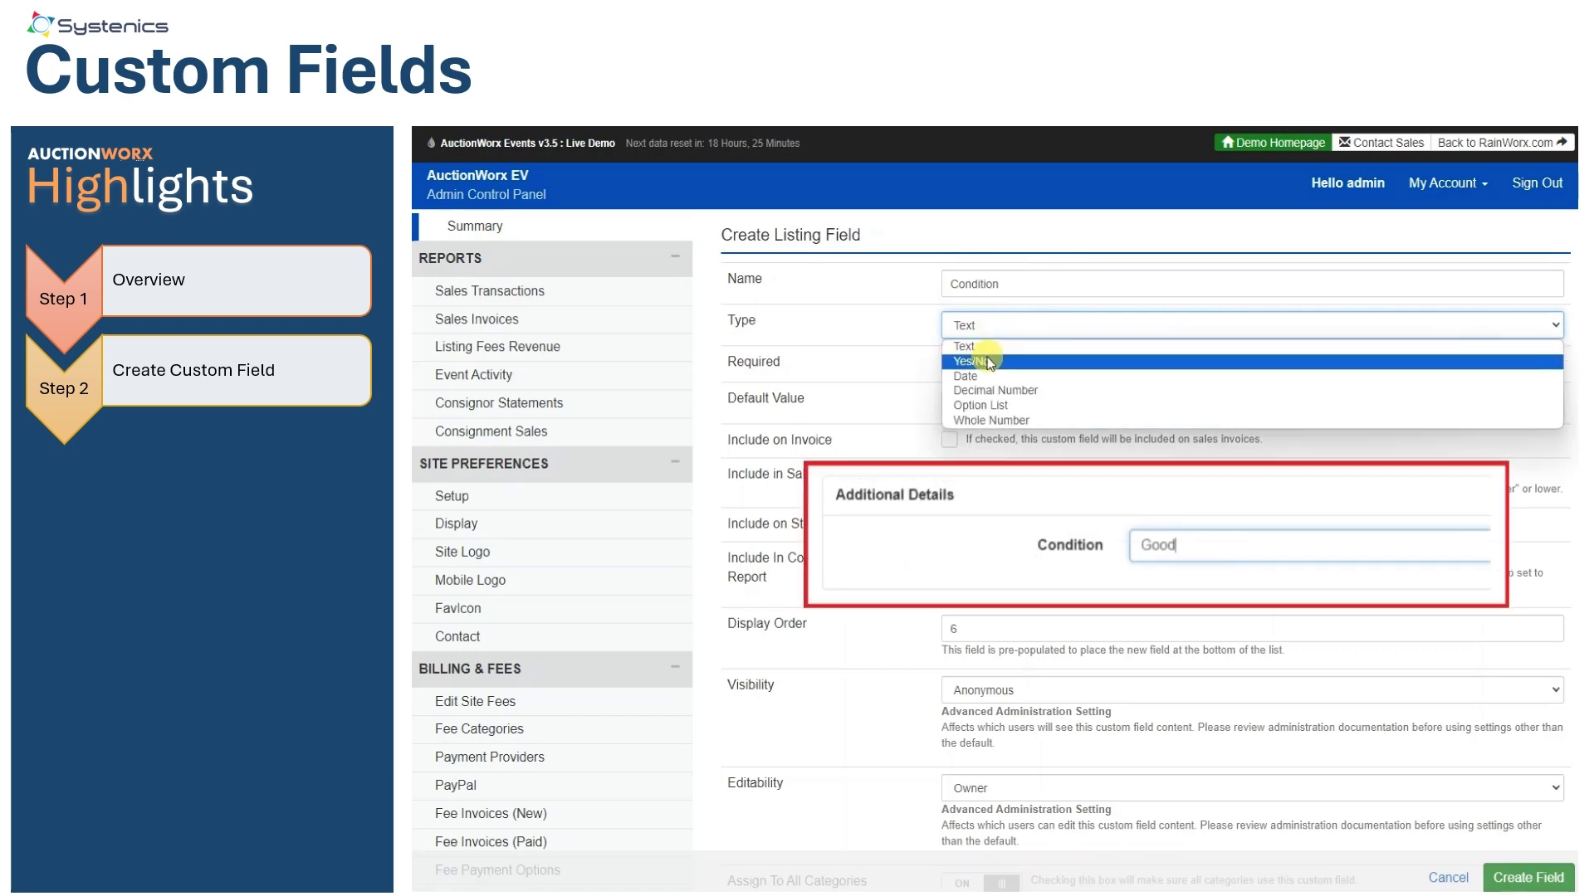
click(988, 363)
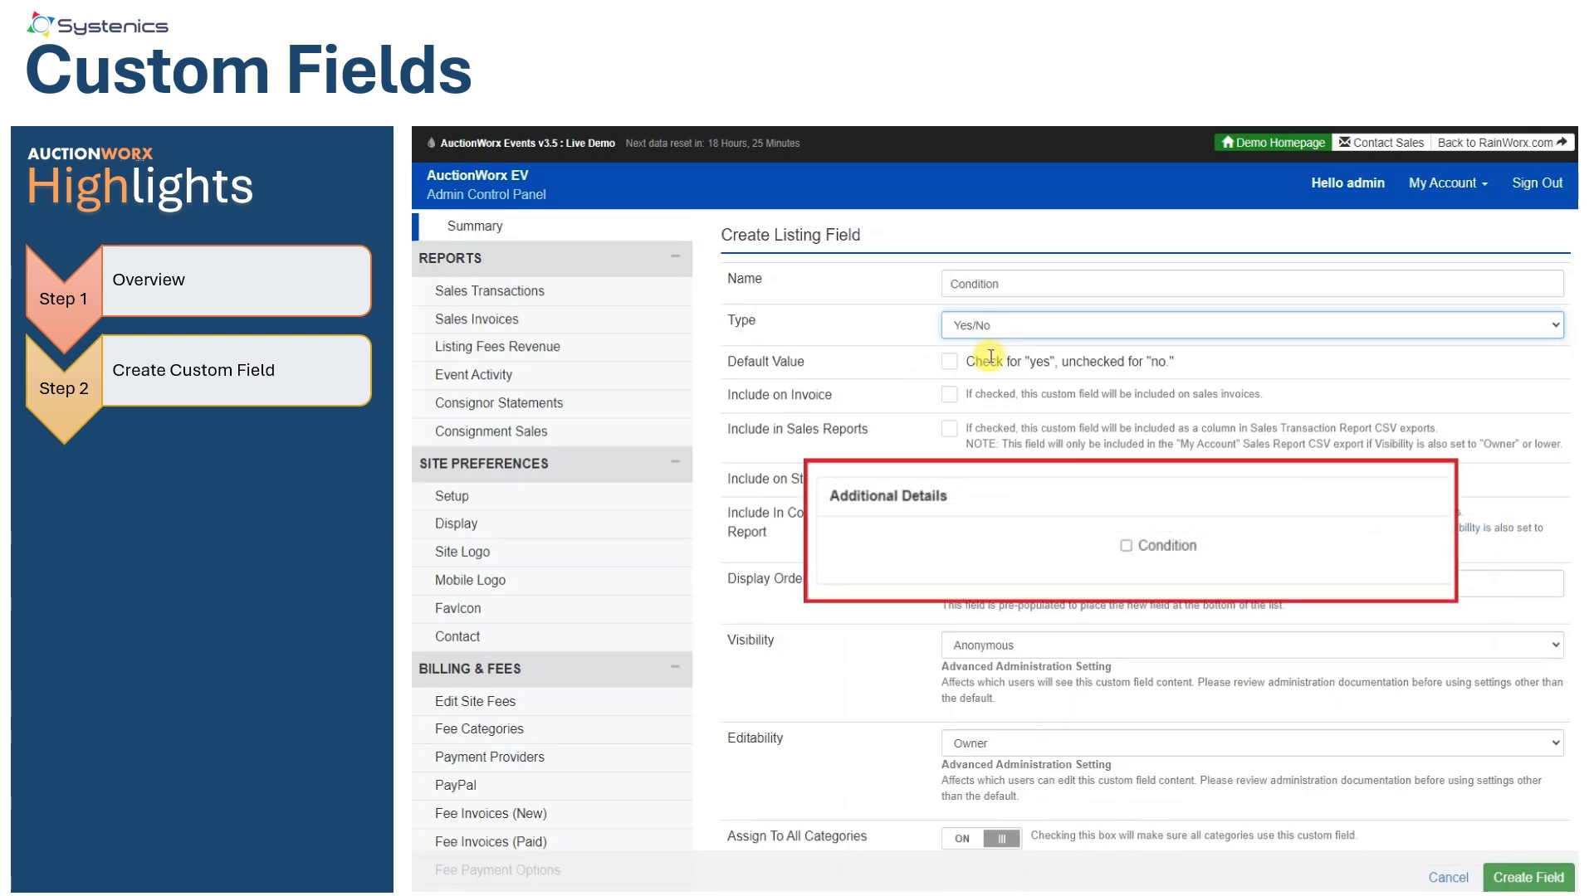
click(979, 338)
click(983, 376)
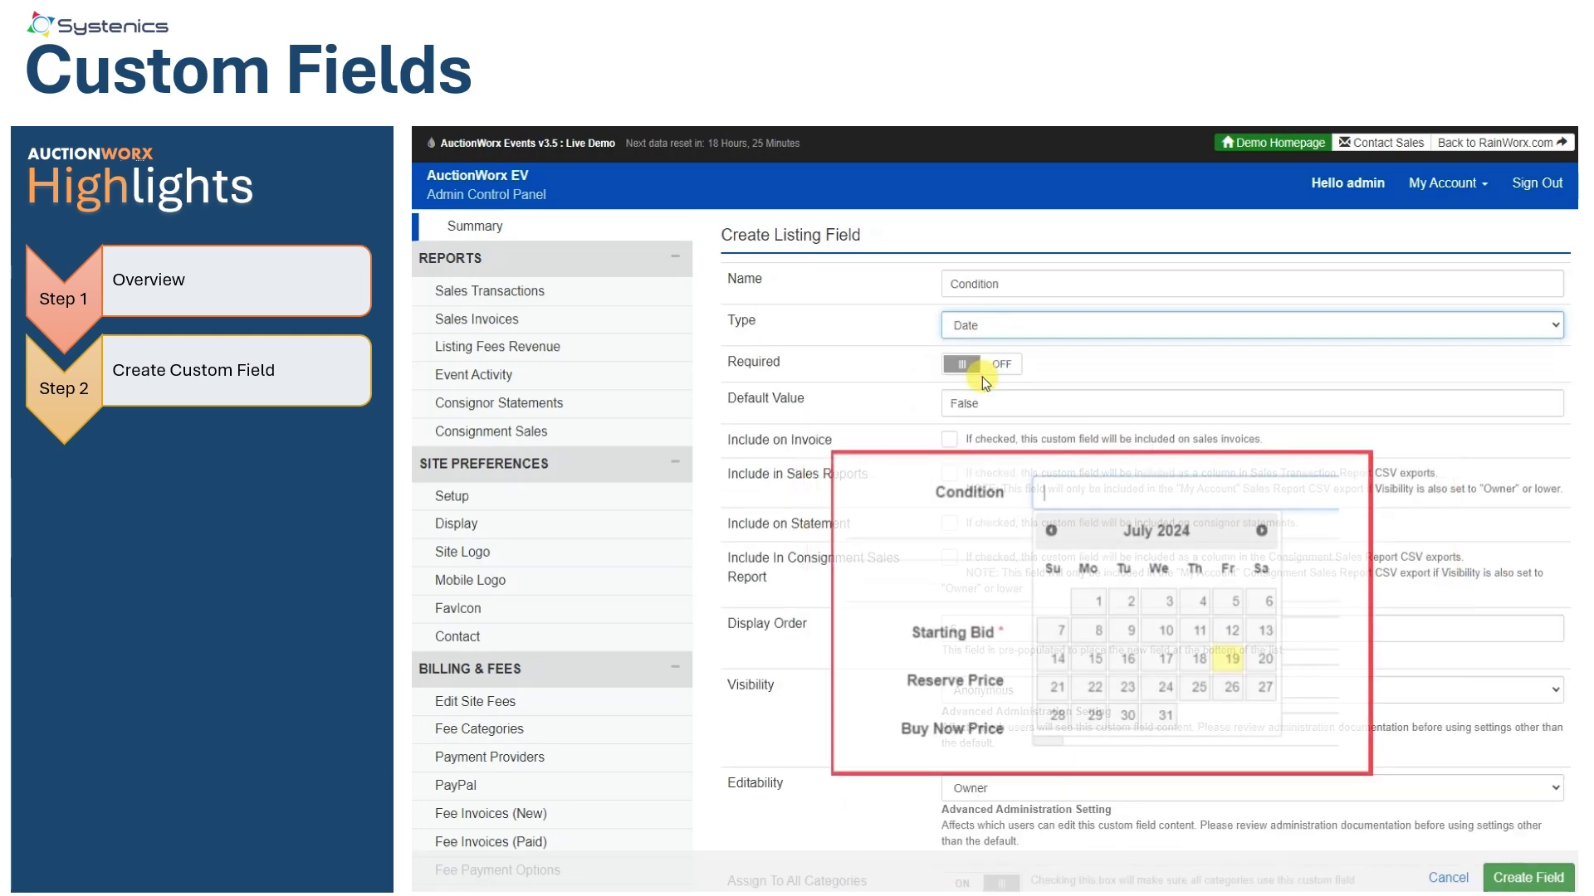
click(984, 325)
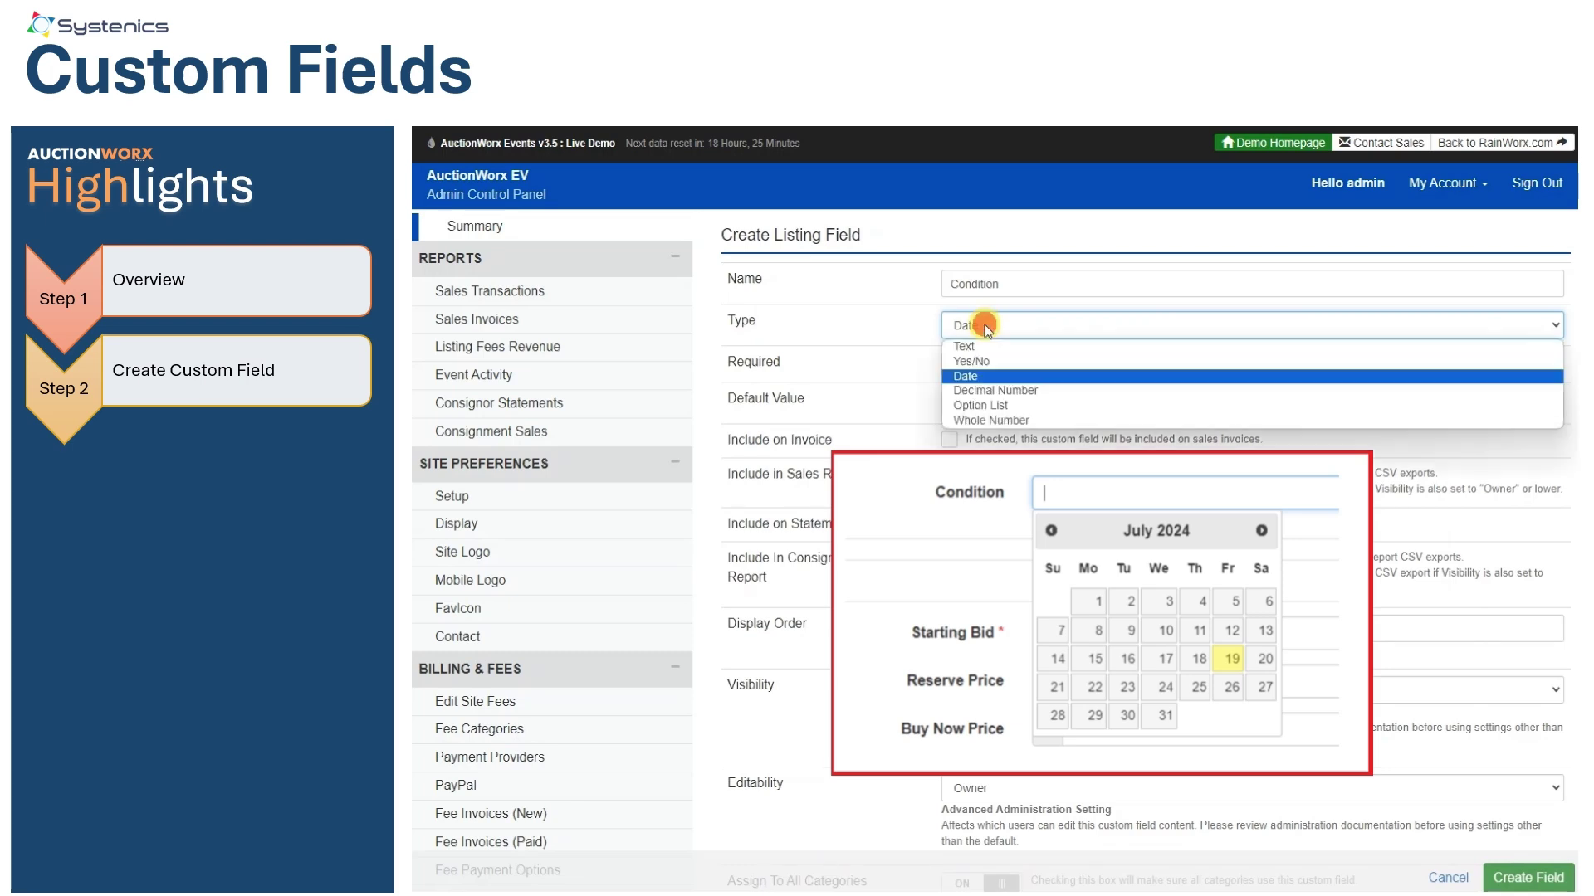
click(980, 394)
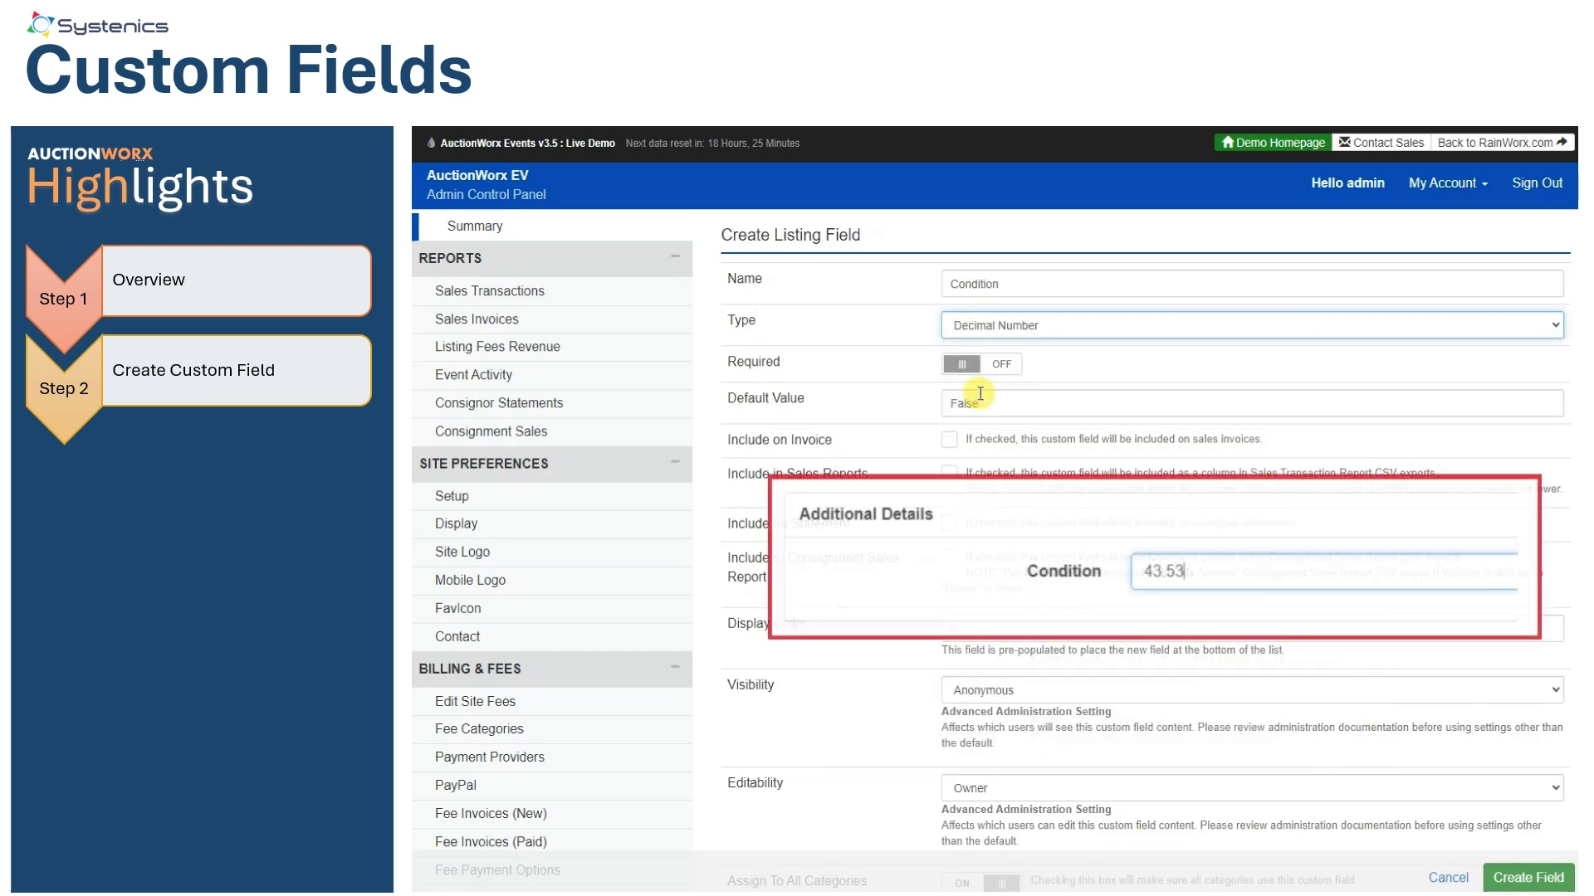
click(986, 325)
click(996, 406)
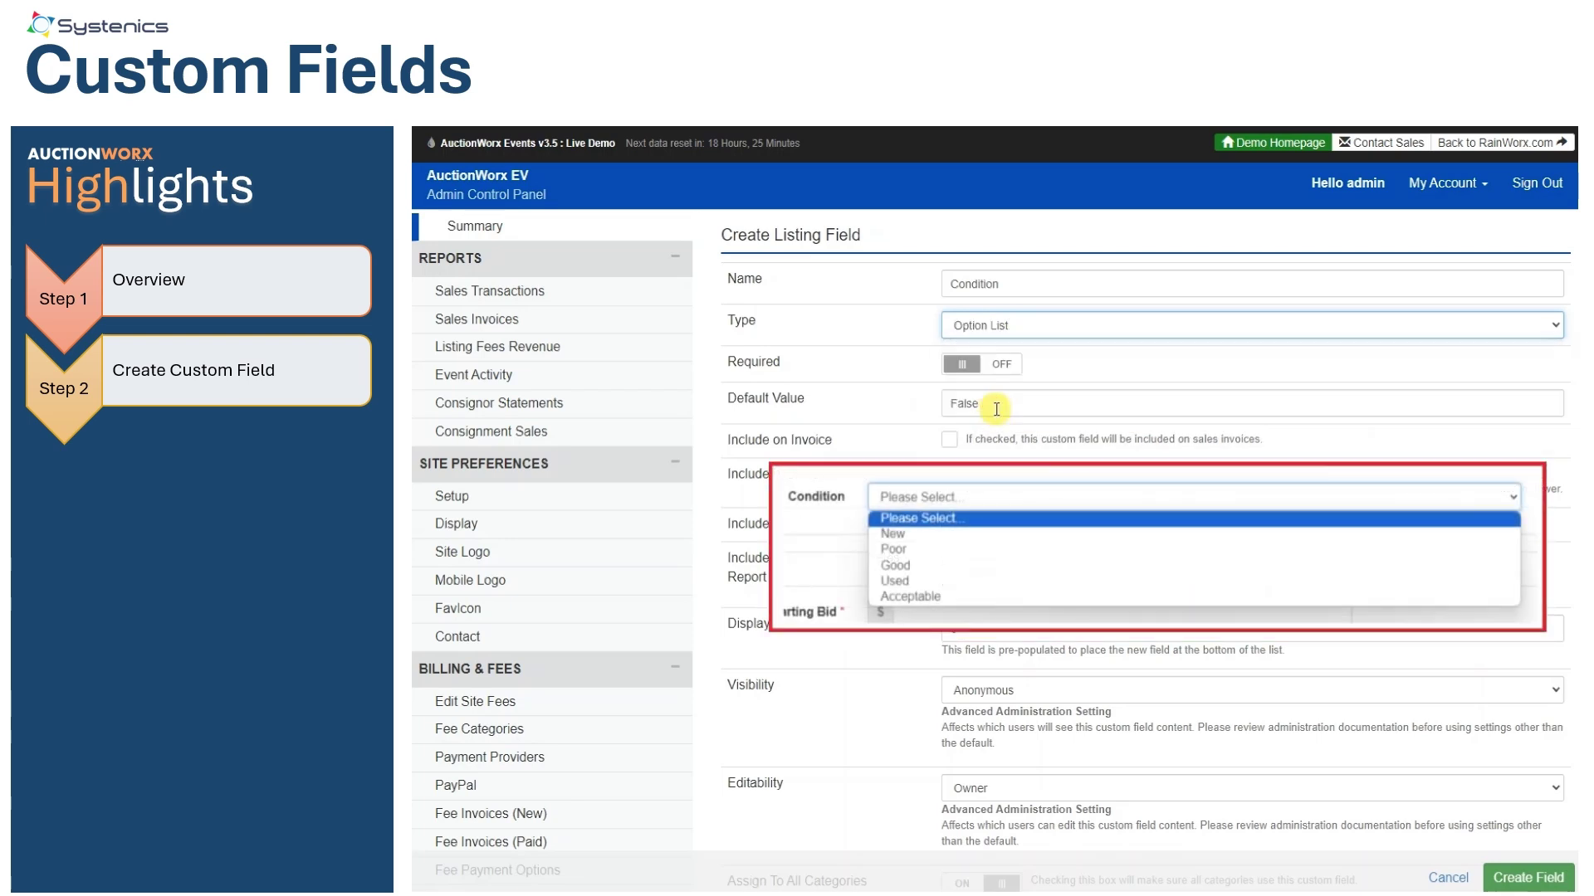
click(1003, 322)
click(999, 422)
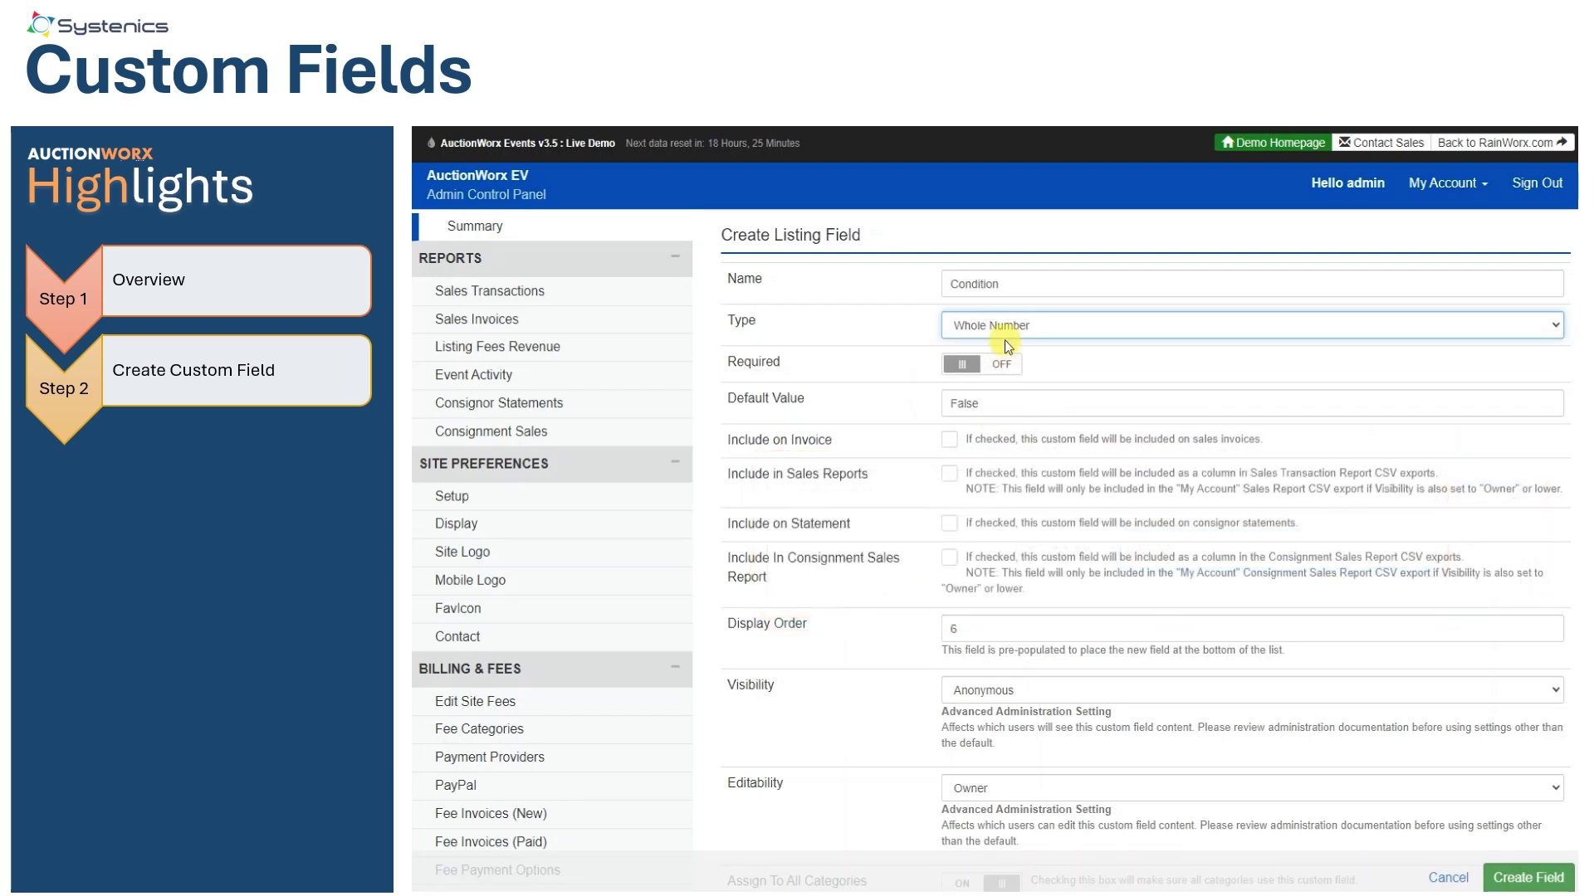
click(1002, 365)
click(1002, 366)
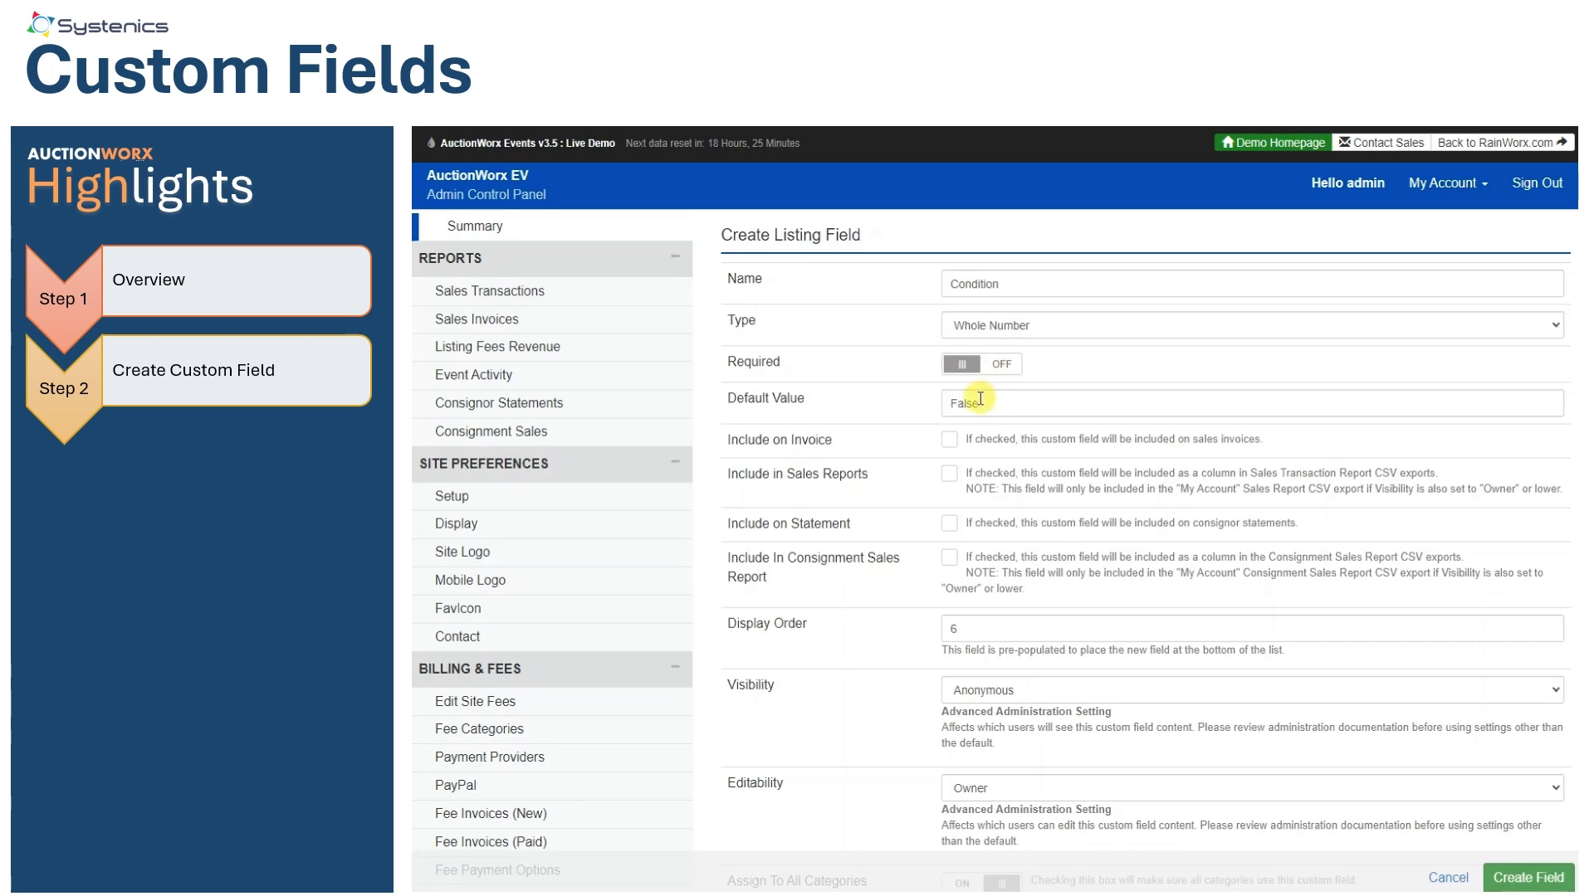
click(991, 403)
double_click(991, 403)
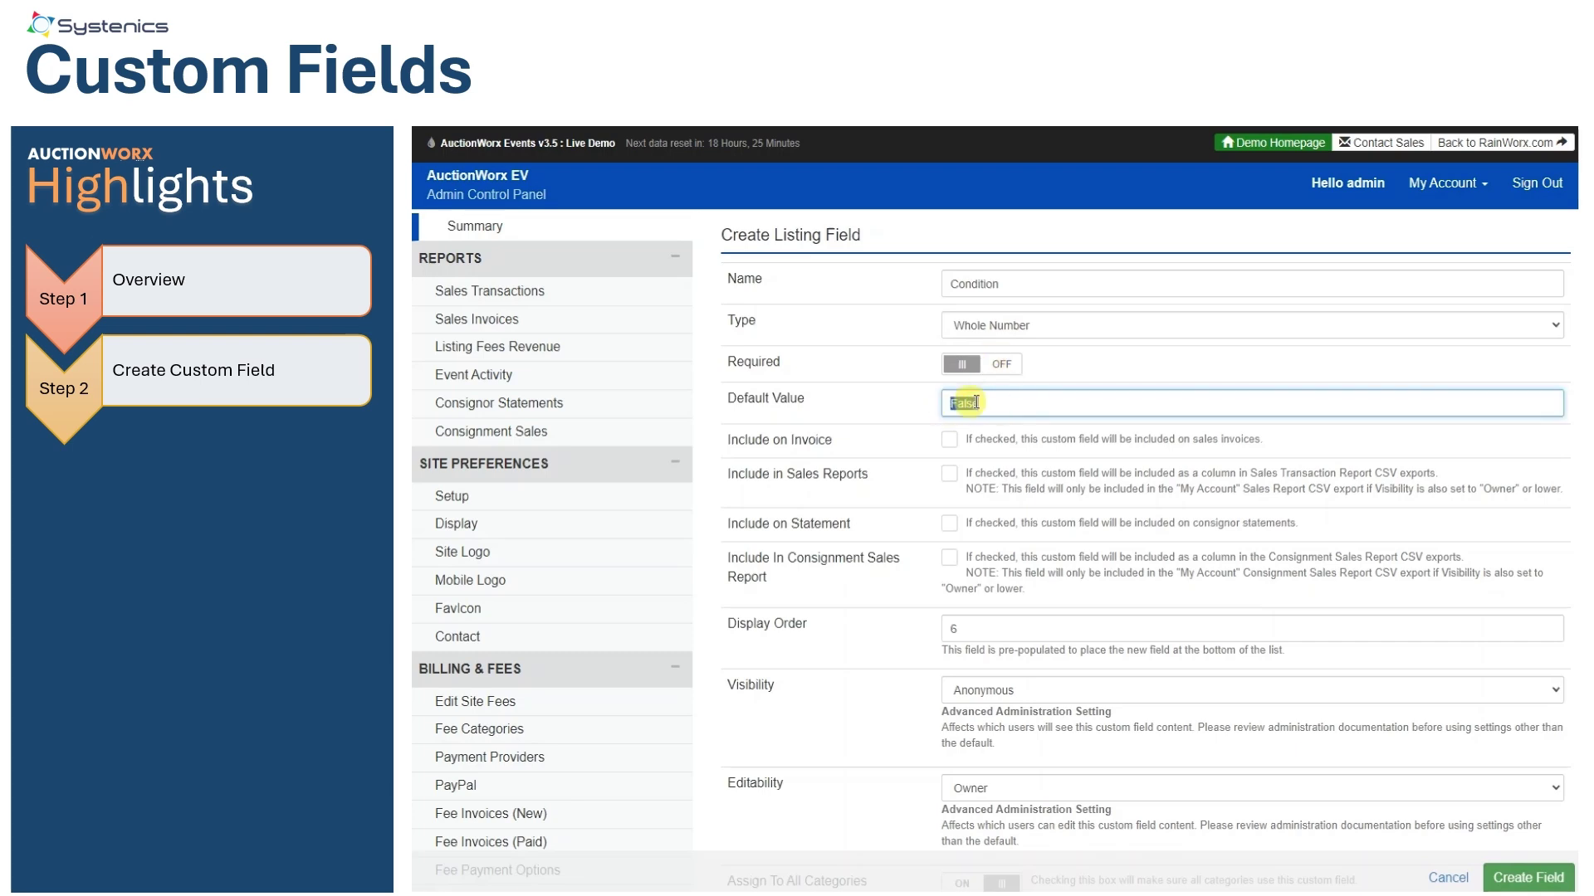
click(816, 451)
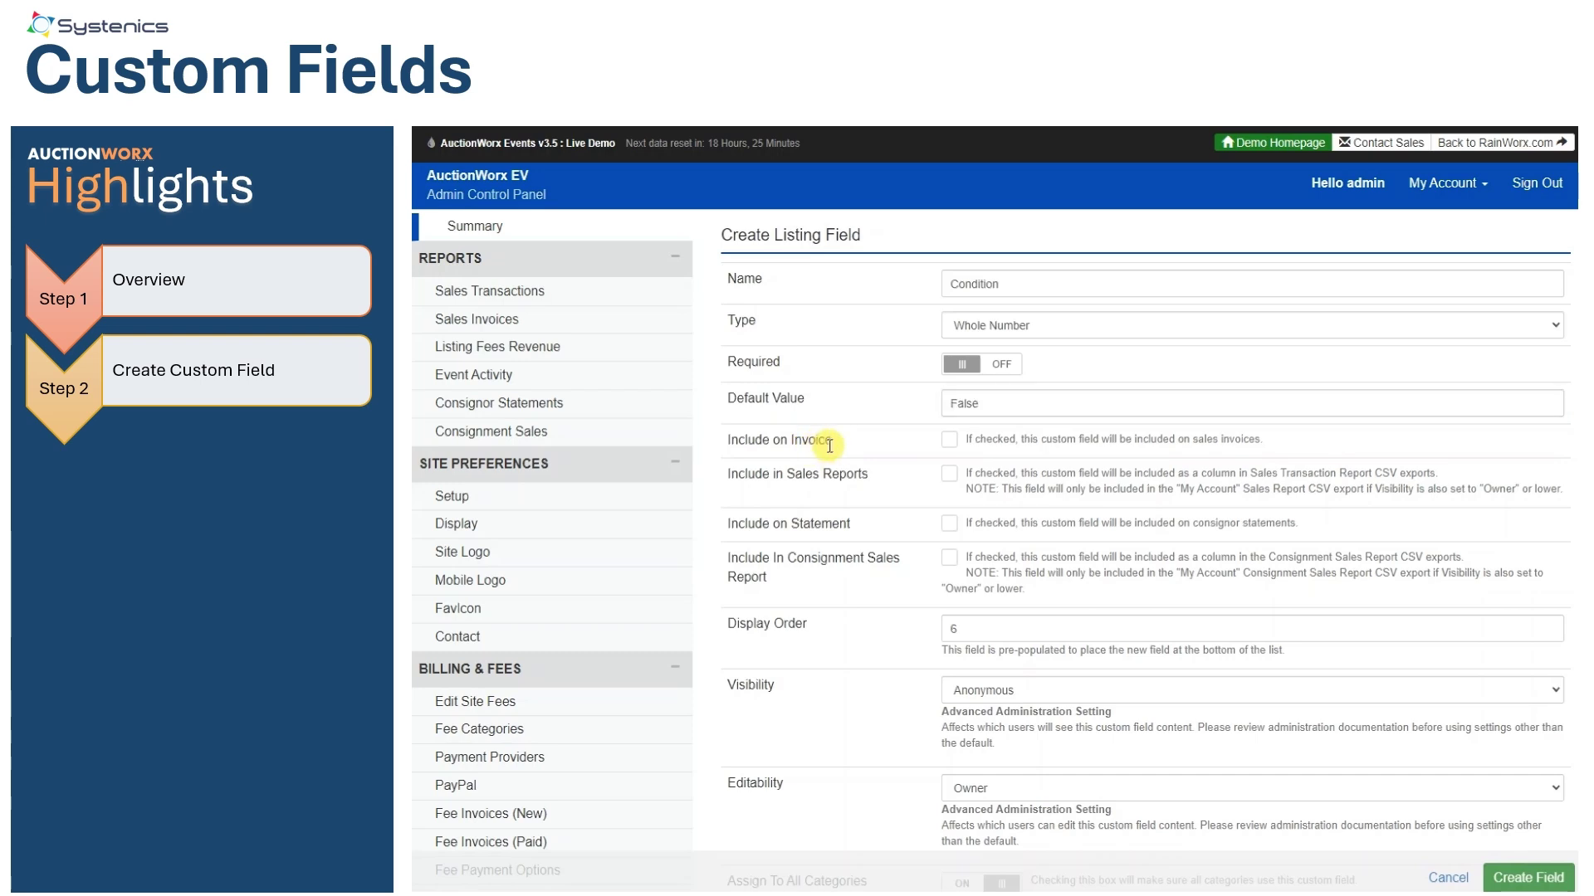
Step: Include the Condition field on invoices, in sales reports, on statements and in the consignment sales report
click(950, 441)
click(949, 476)
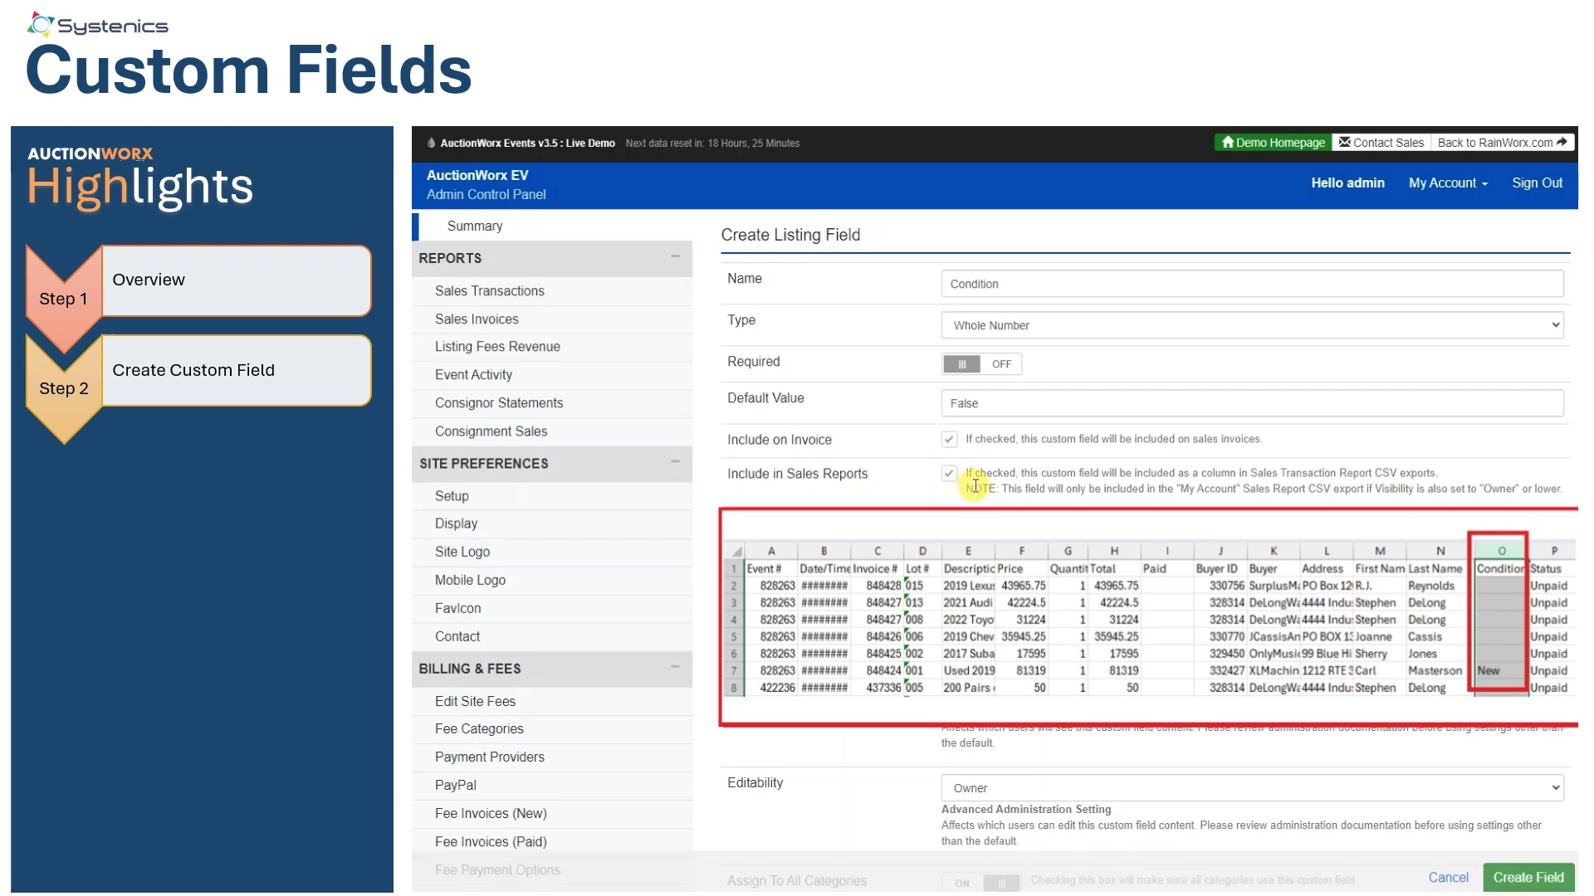
click(949, 524)
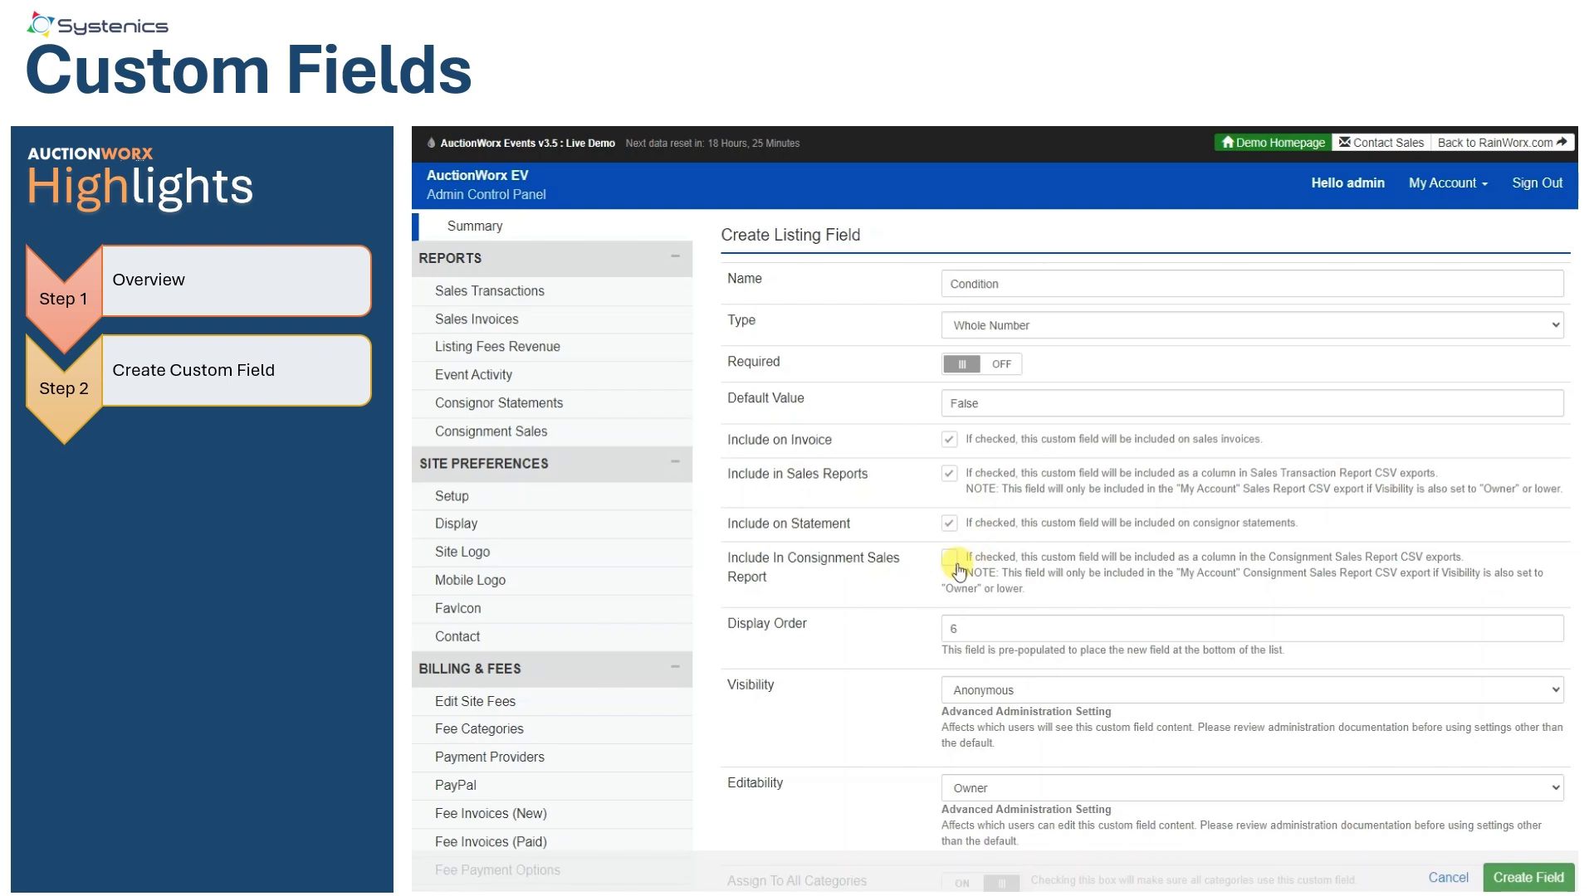
click(950, 558)
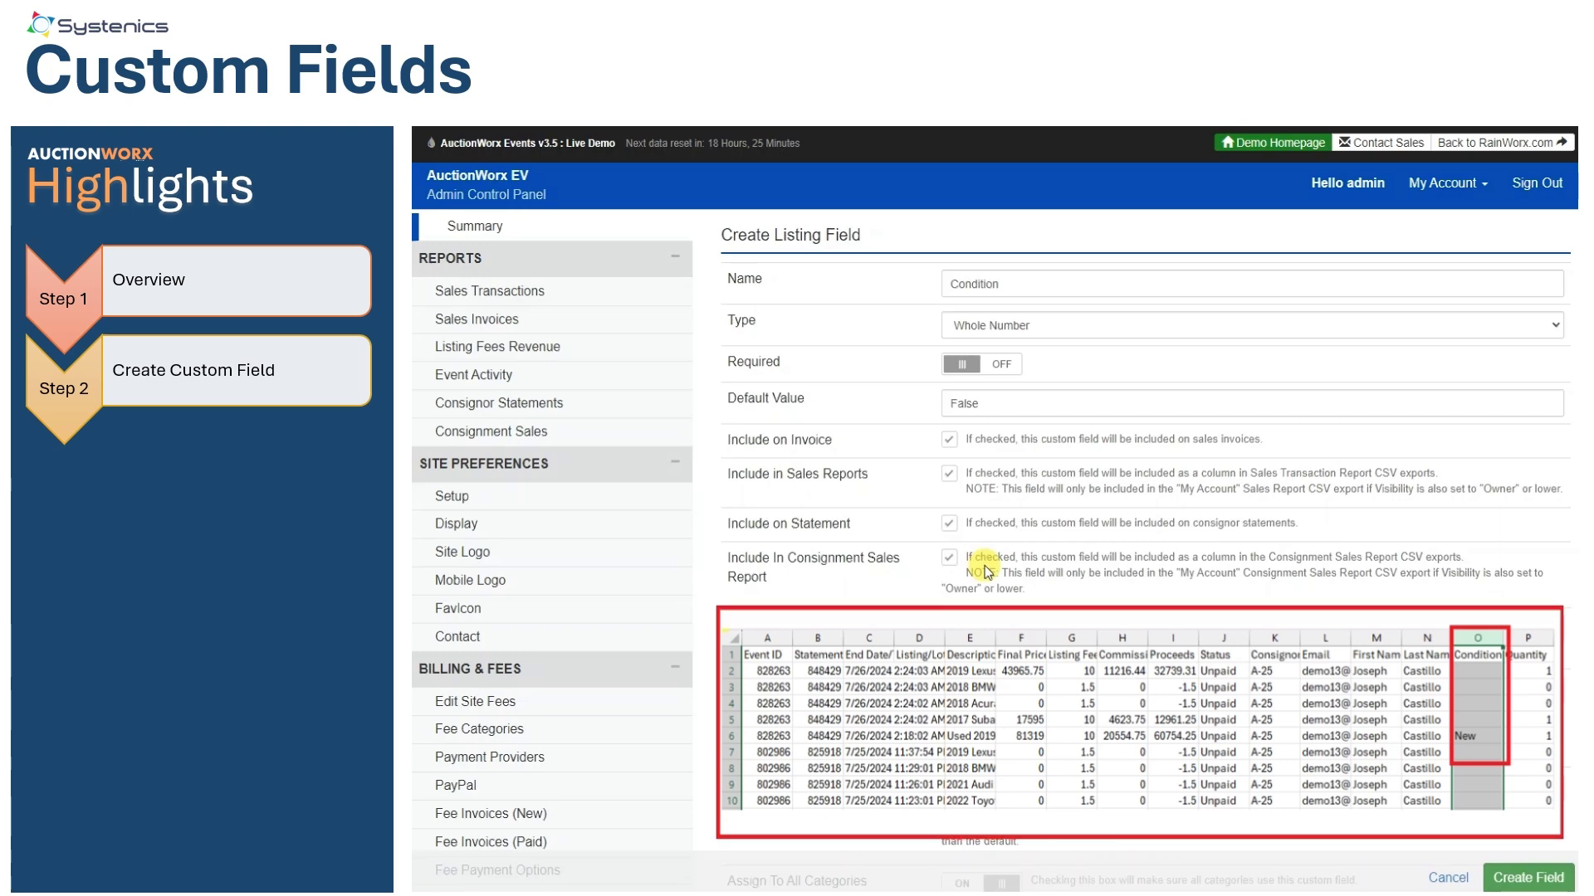
Step: Review the available Visibility and Editability choices and the Assign To All Categories setting of the Condition field
scroll(984, 565, down, 1)
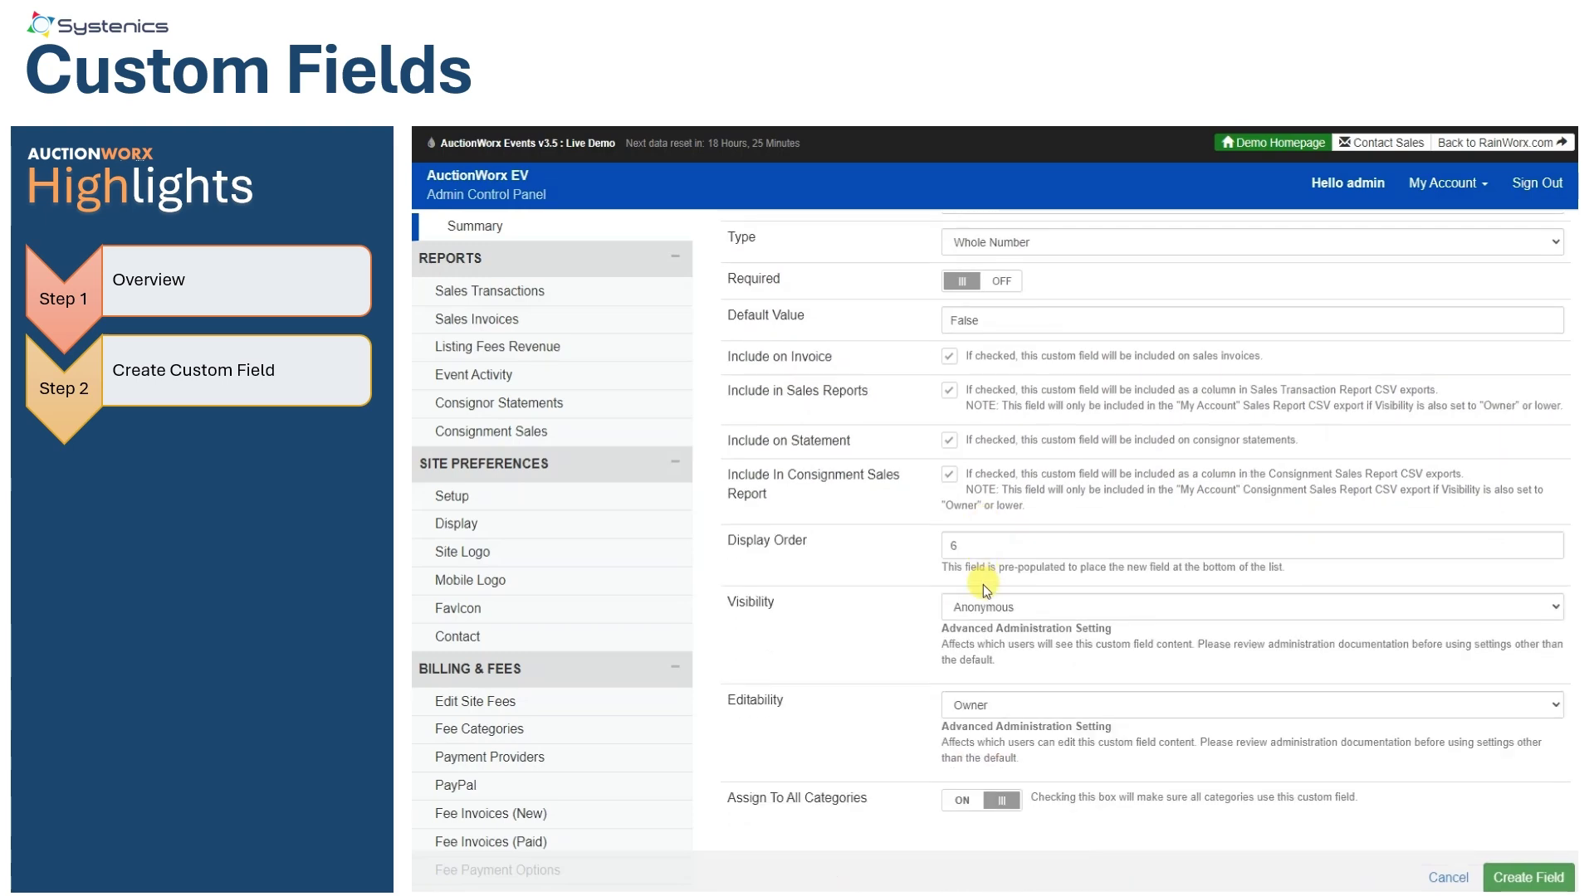
click(992, 608)
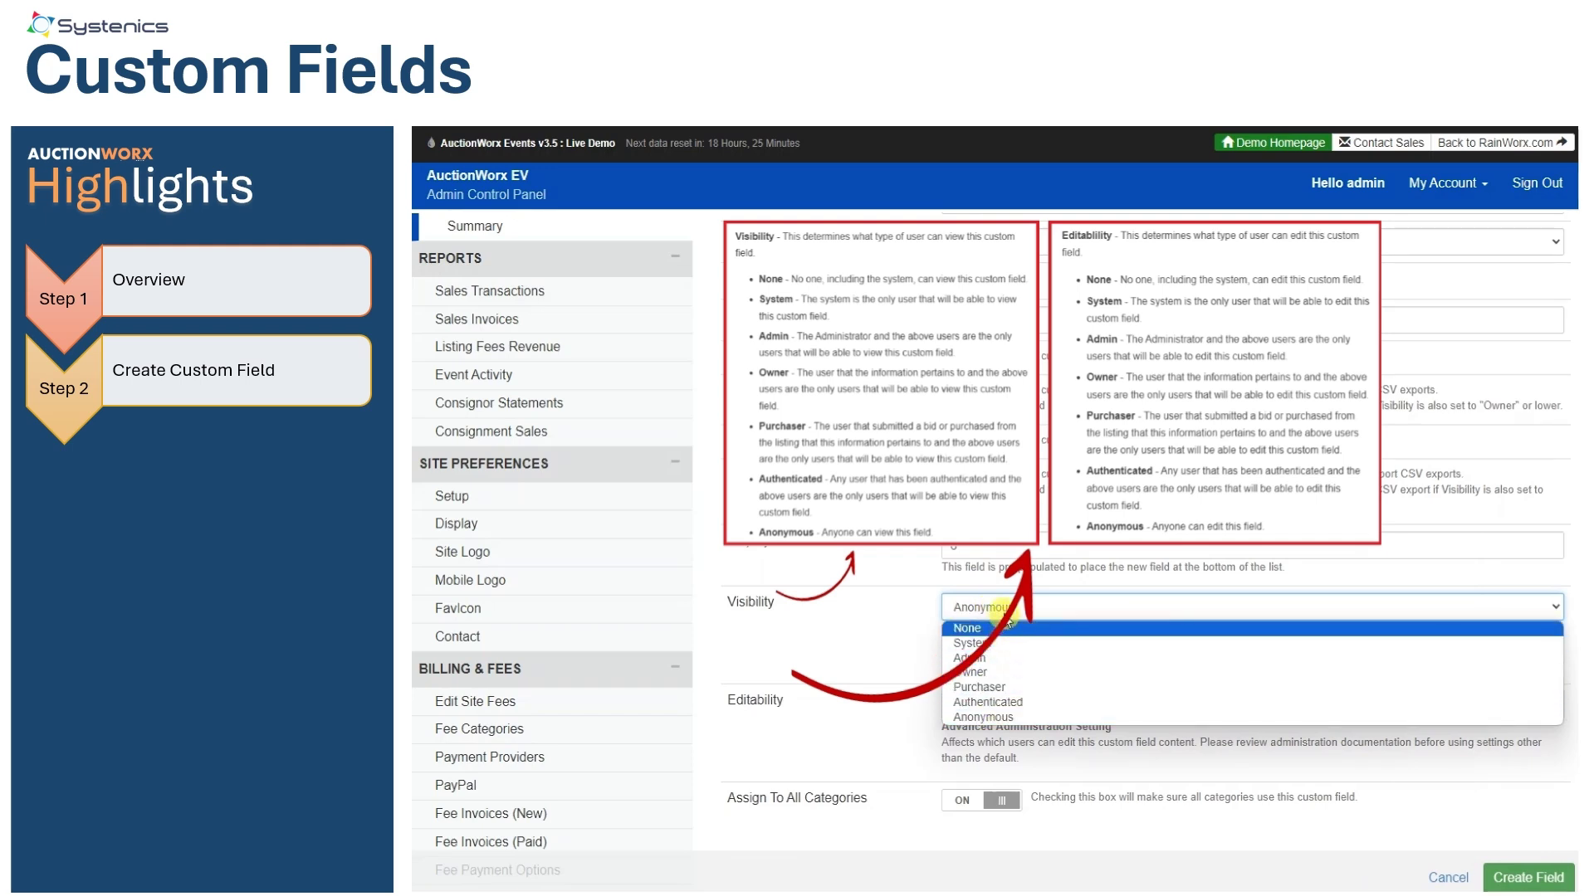
click(1006, 608)
click(988, 705)
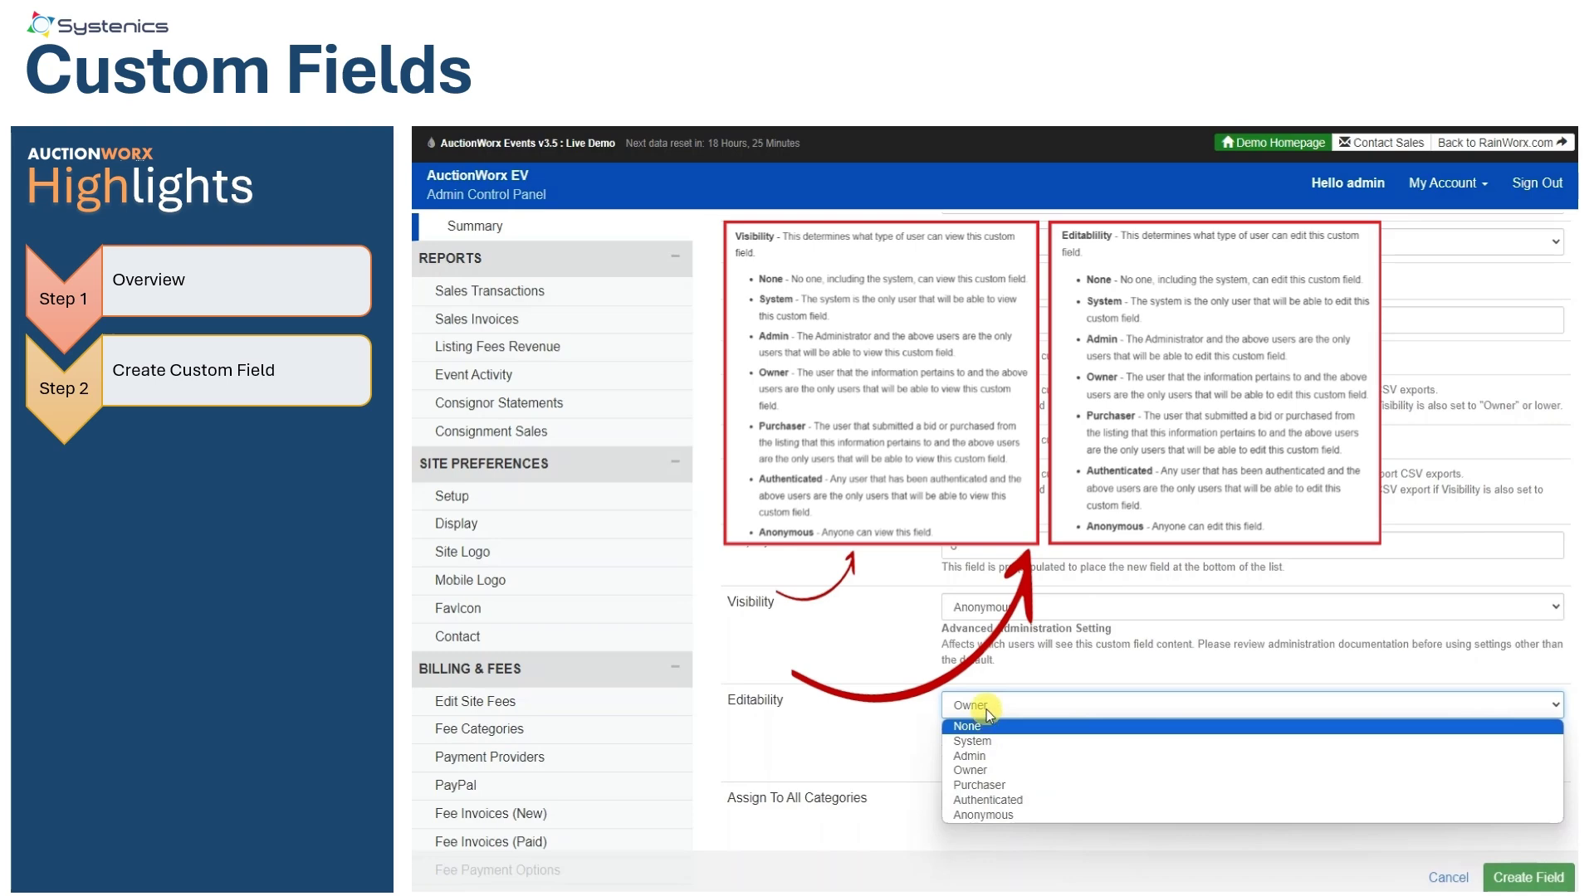
click(988, 714)
click(996, 802)
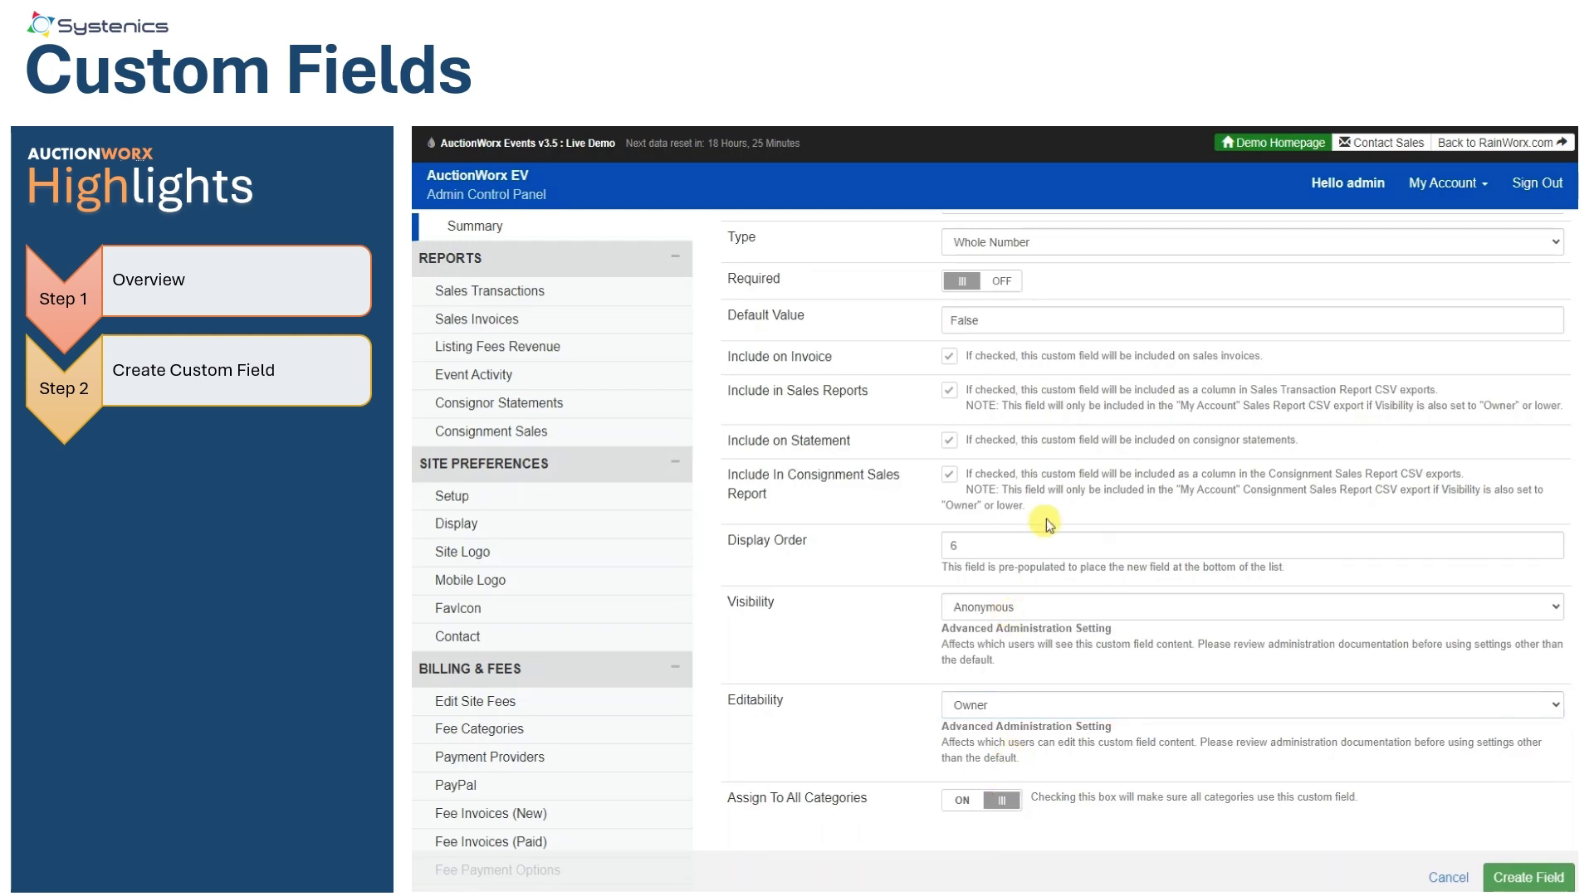
Step: Create the Condition field with the type Option List and an empty default value
scroll(1045, 523, up, 1)
click(1009, 327)
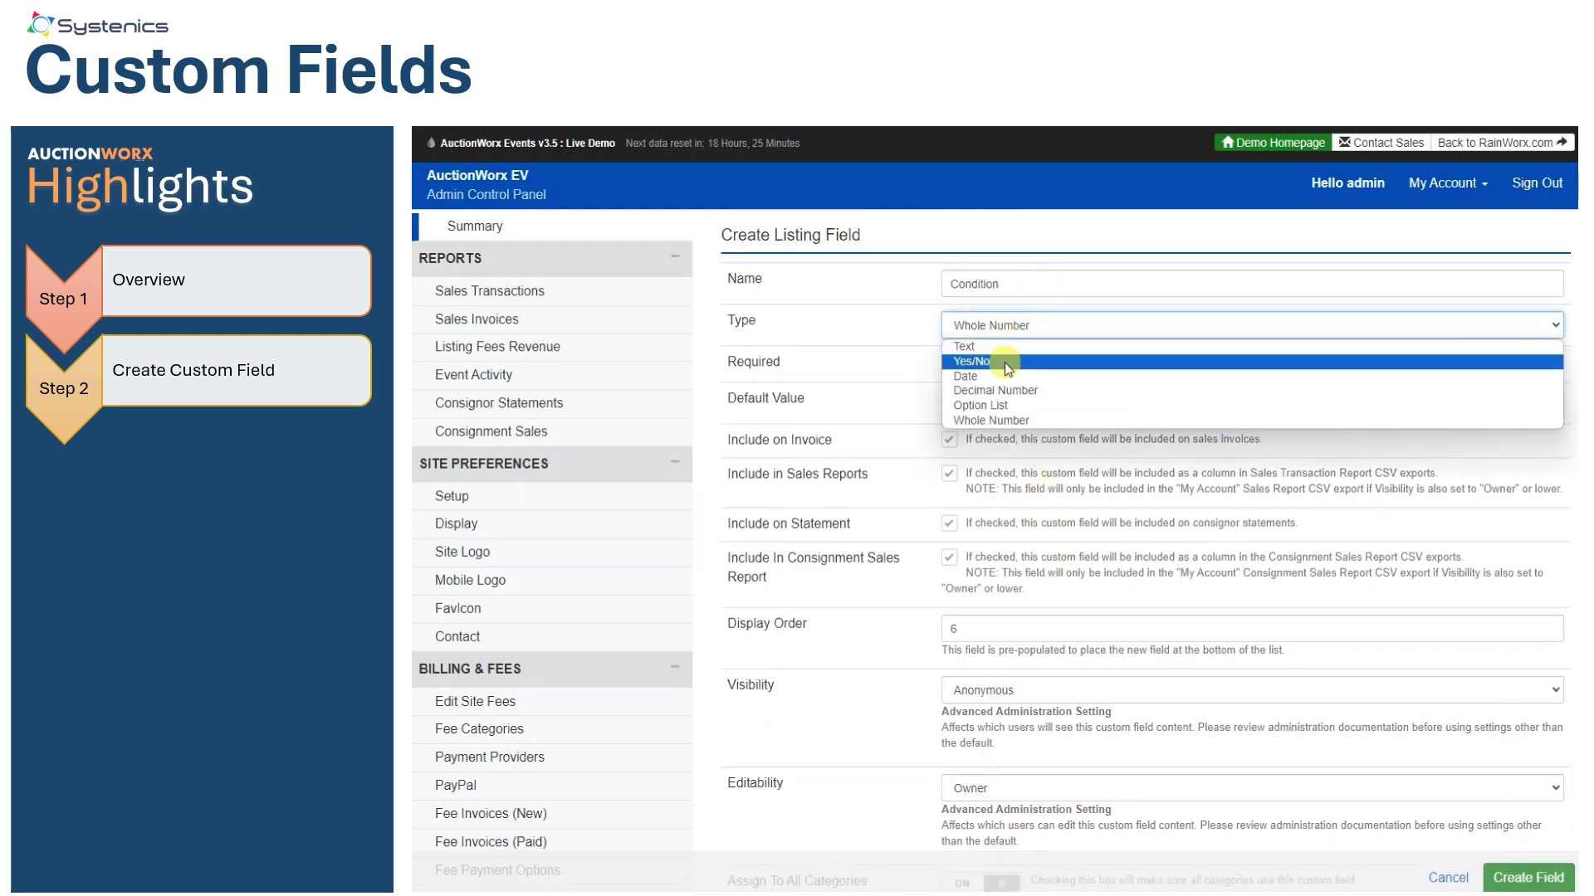
click(1000, 400)
drag(996, 403, 938, 403)
key(BackSpace)
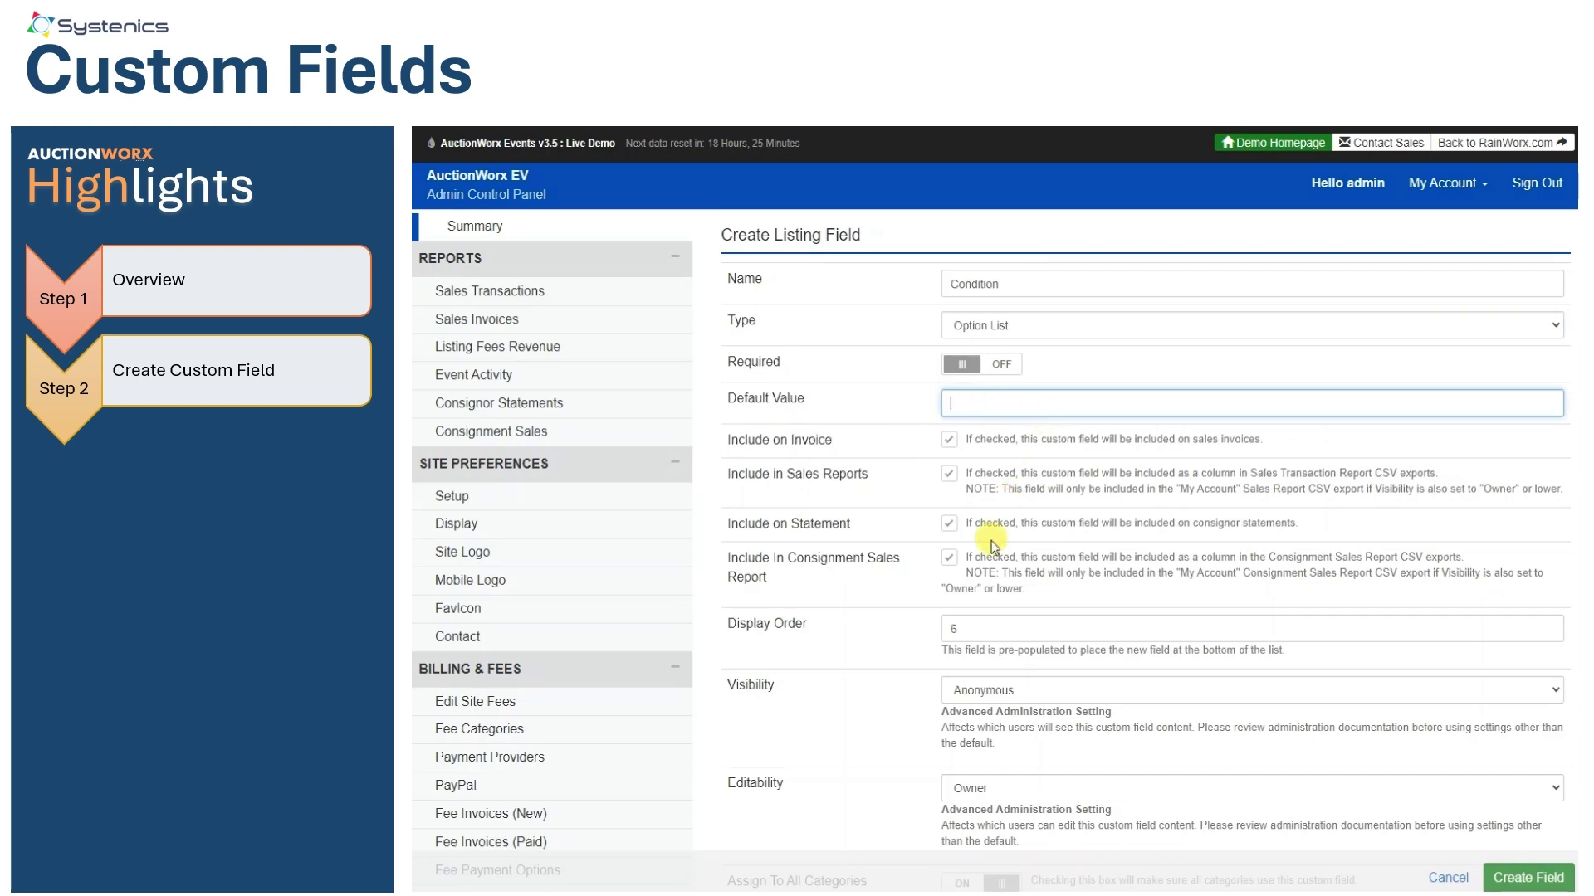
scroll(900, 510, down, 3)
click(1504, 880)
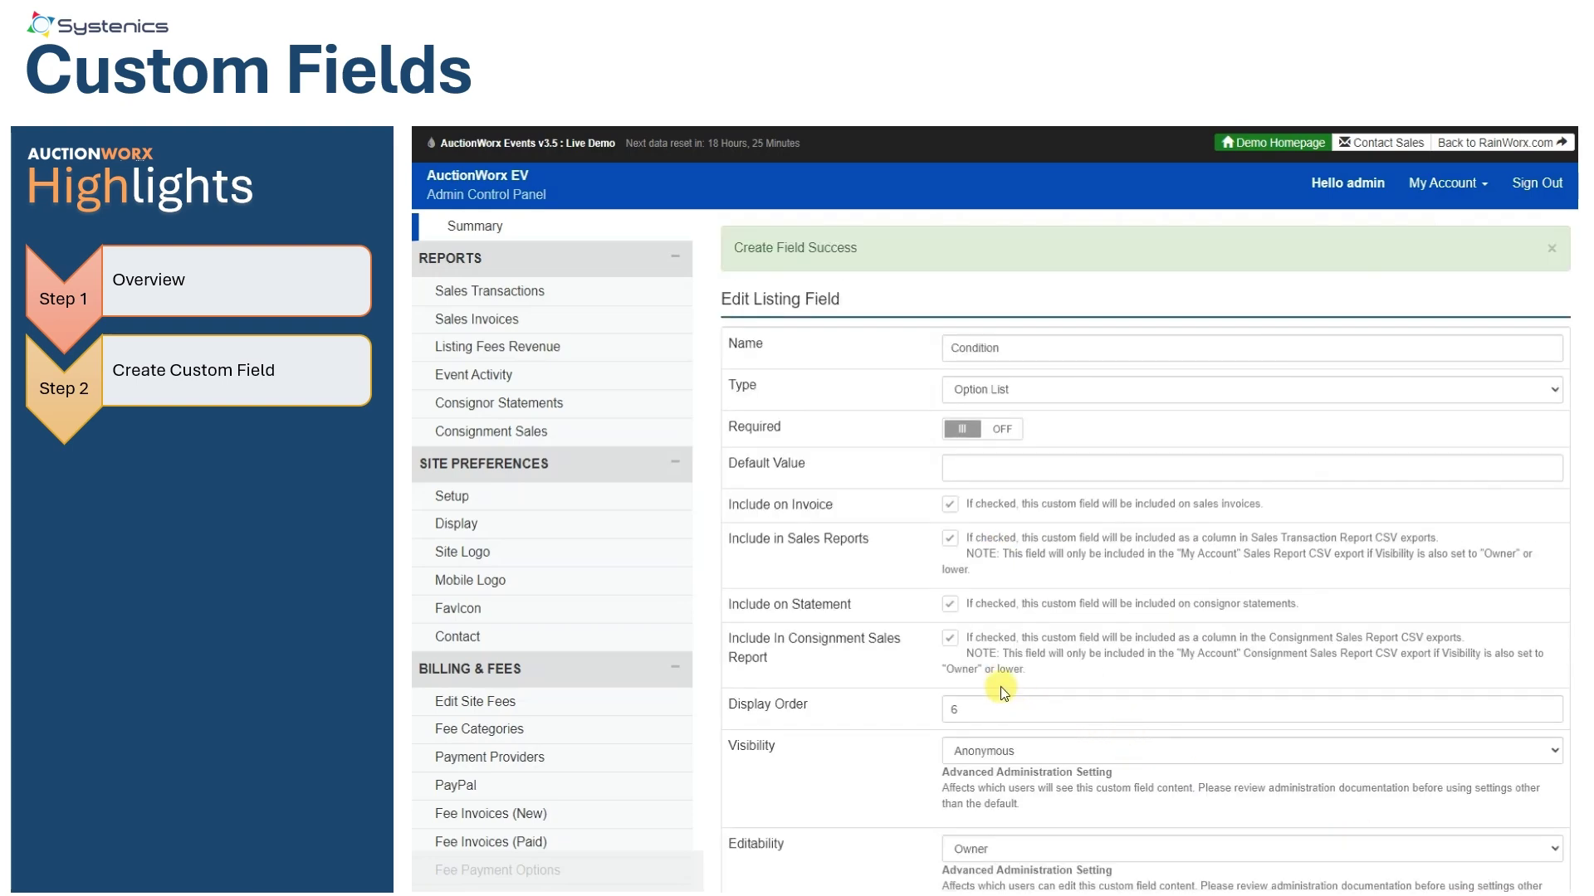
Step: Add an option named New with the value New to the Condition field
scroll(999, 686, down, 7)
click(830, 496)
text(New)
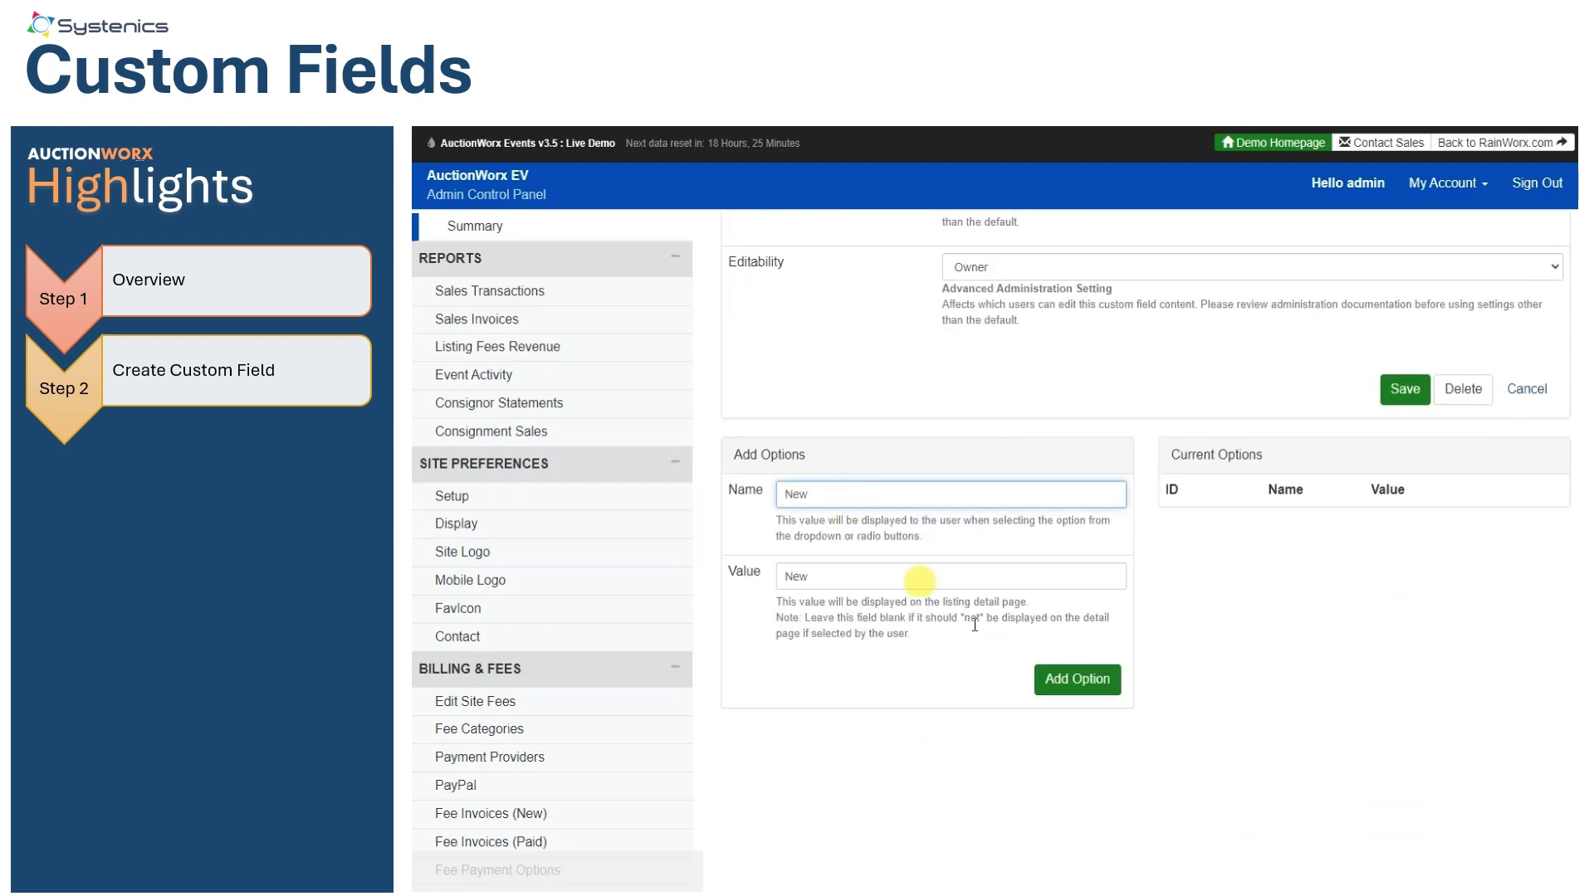
key(Tab)
text(New)
click(1073, 680)
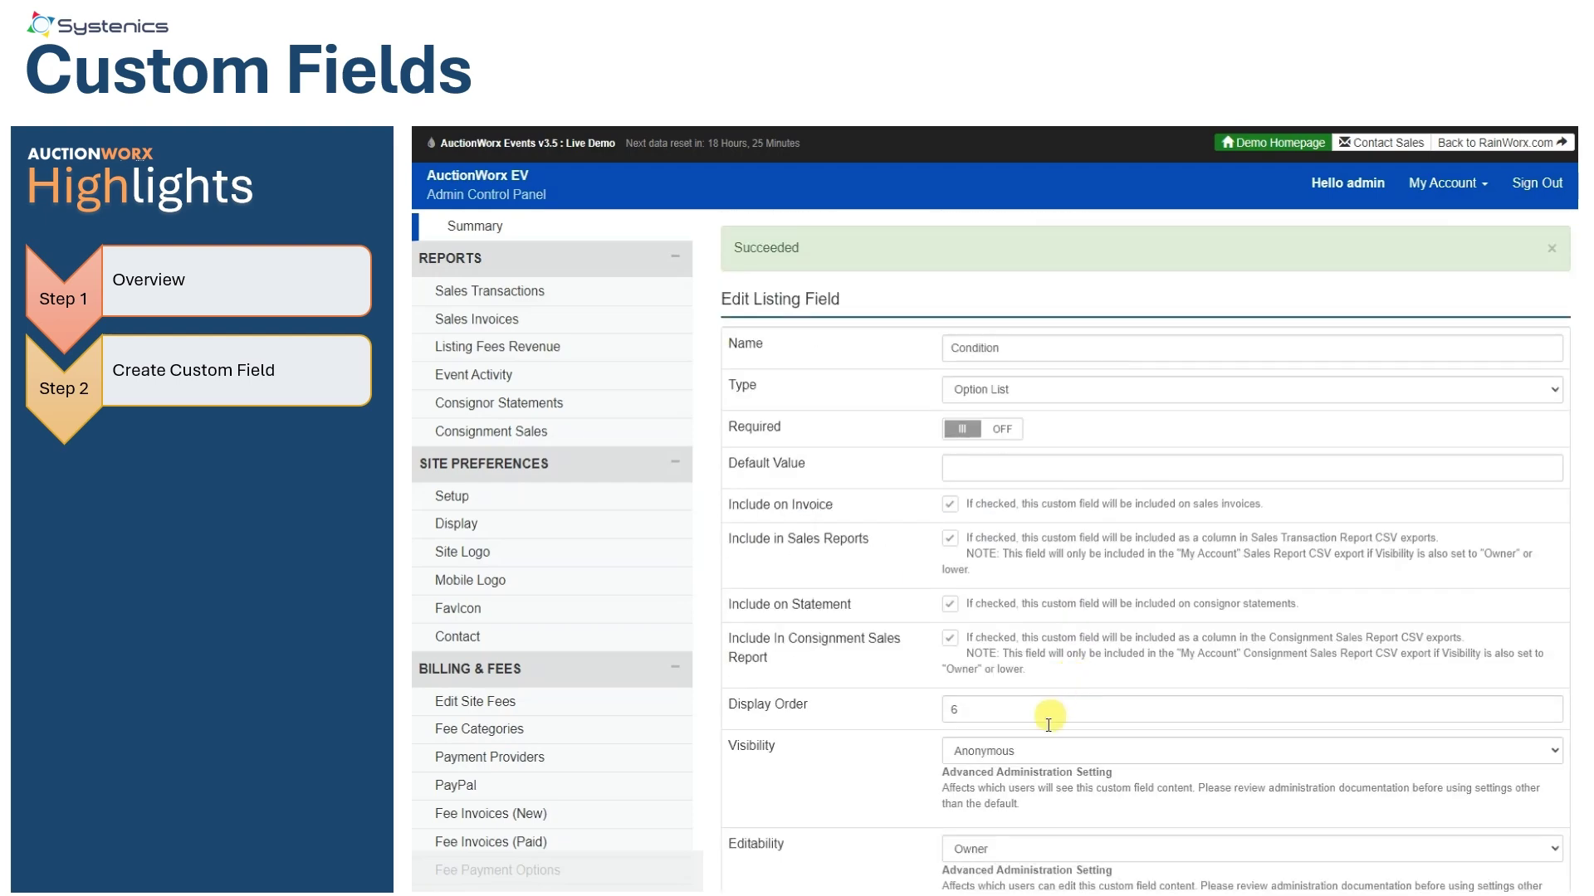
Step: Add an option named Poor with the value Poor to the Condition field
scroll(953, 612, down, 6)
click(844, 661)
text(Poor)
key(Tab)
text(Poor)
click(1077, 845)
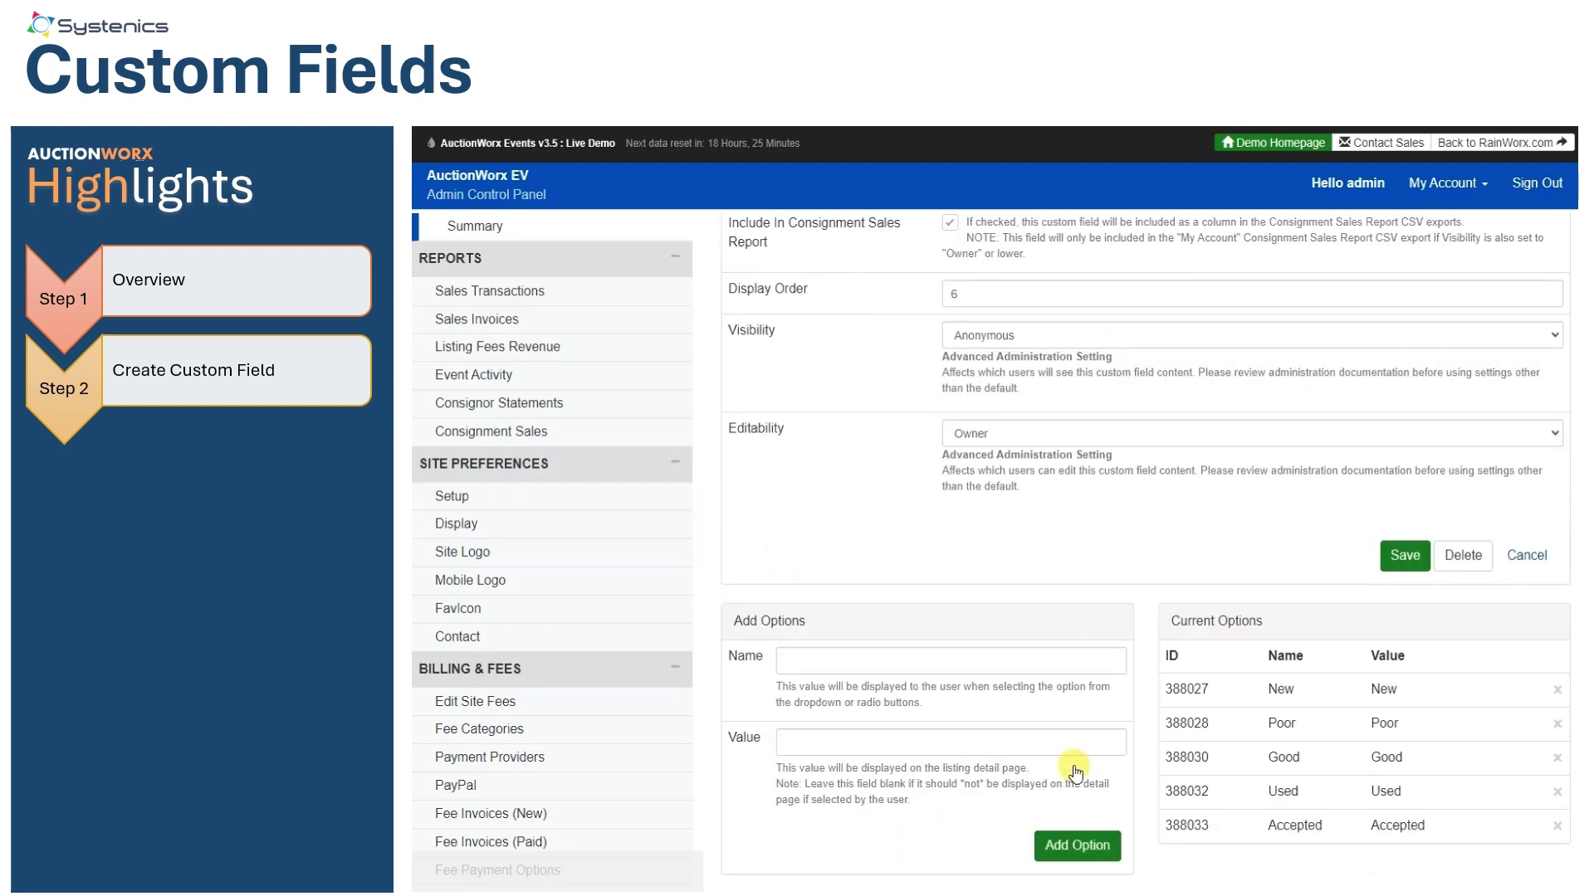
Step: Check the Condition field's current options and save the field
scroll(1075, 772, down, 2)
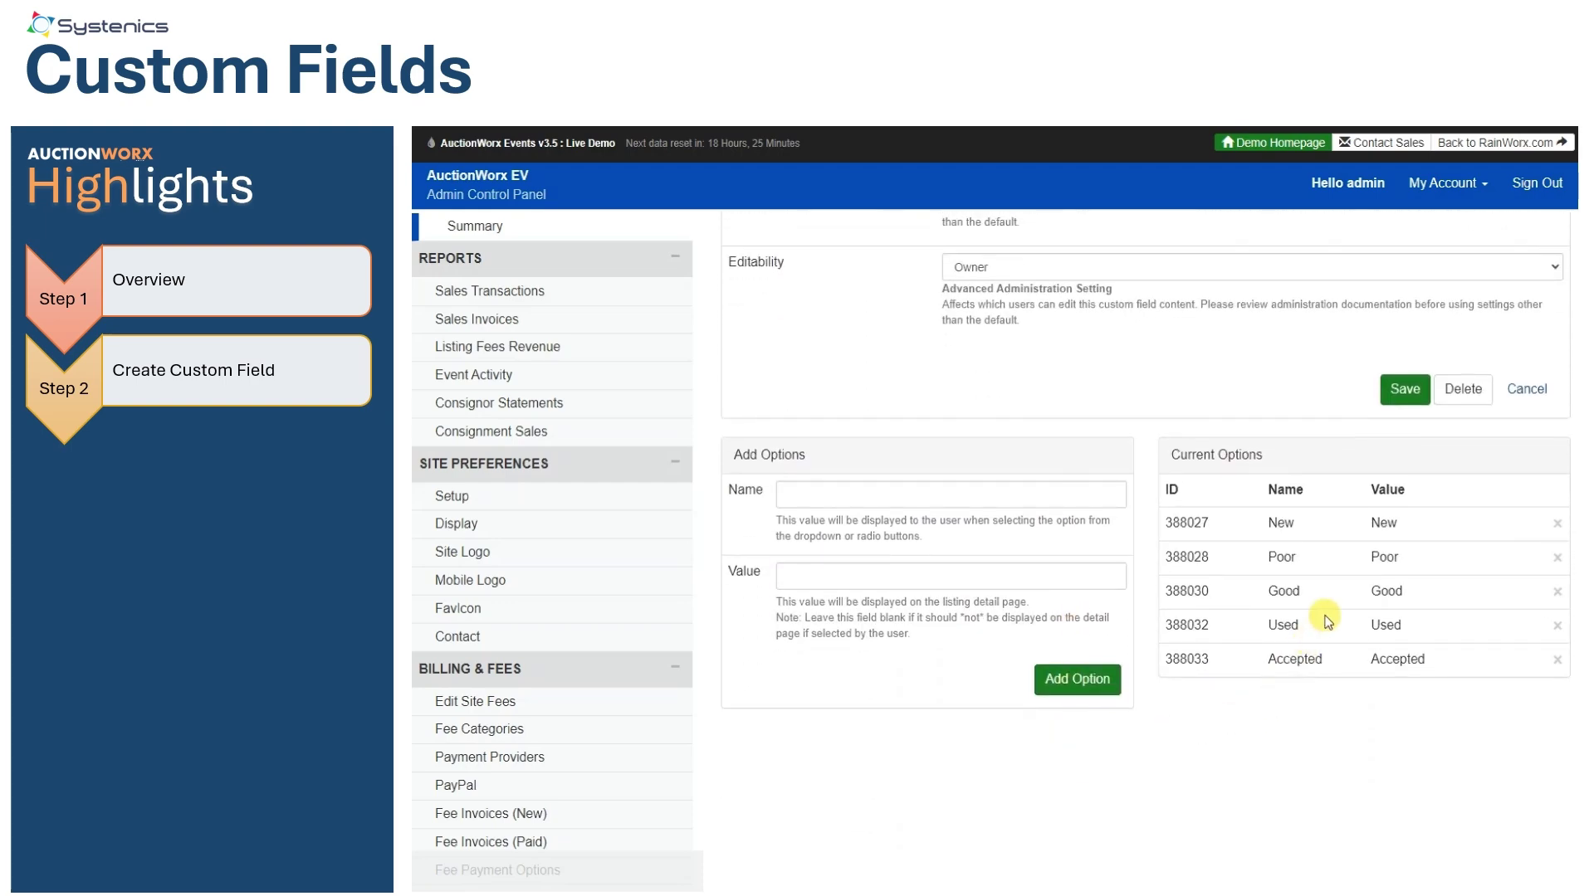
scroll(1307, 624, up, 1)
click(1405, 473)
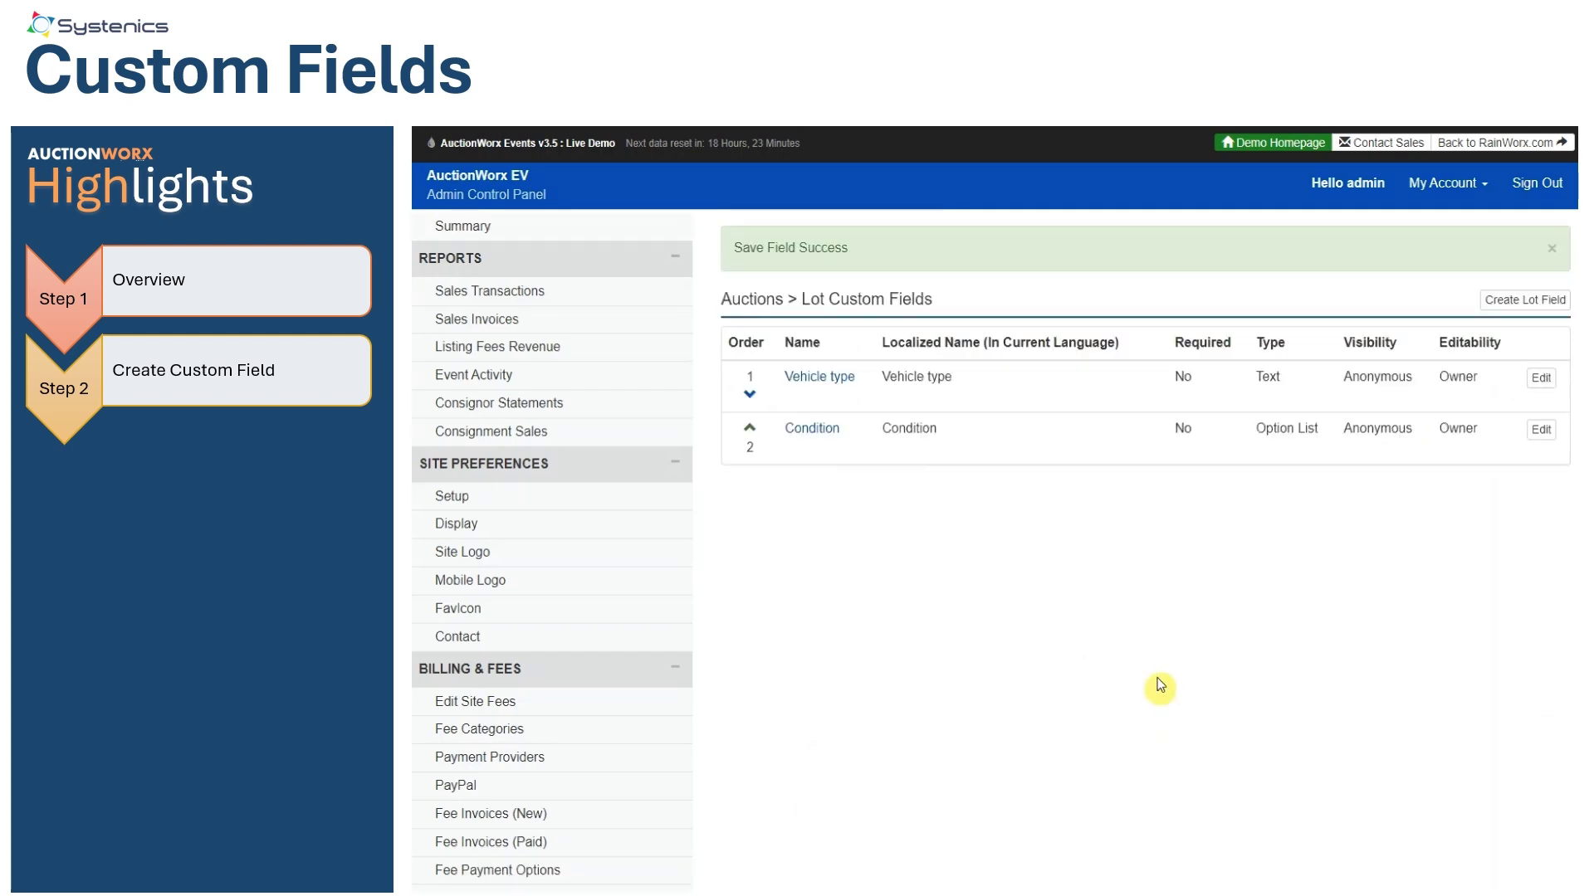
click(817, 429)
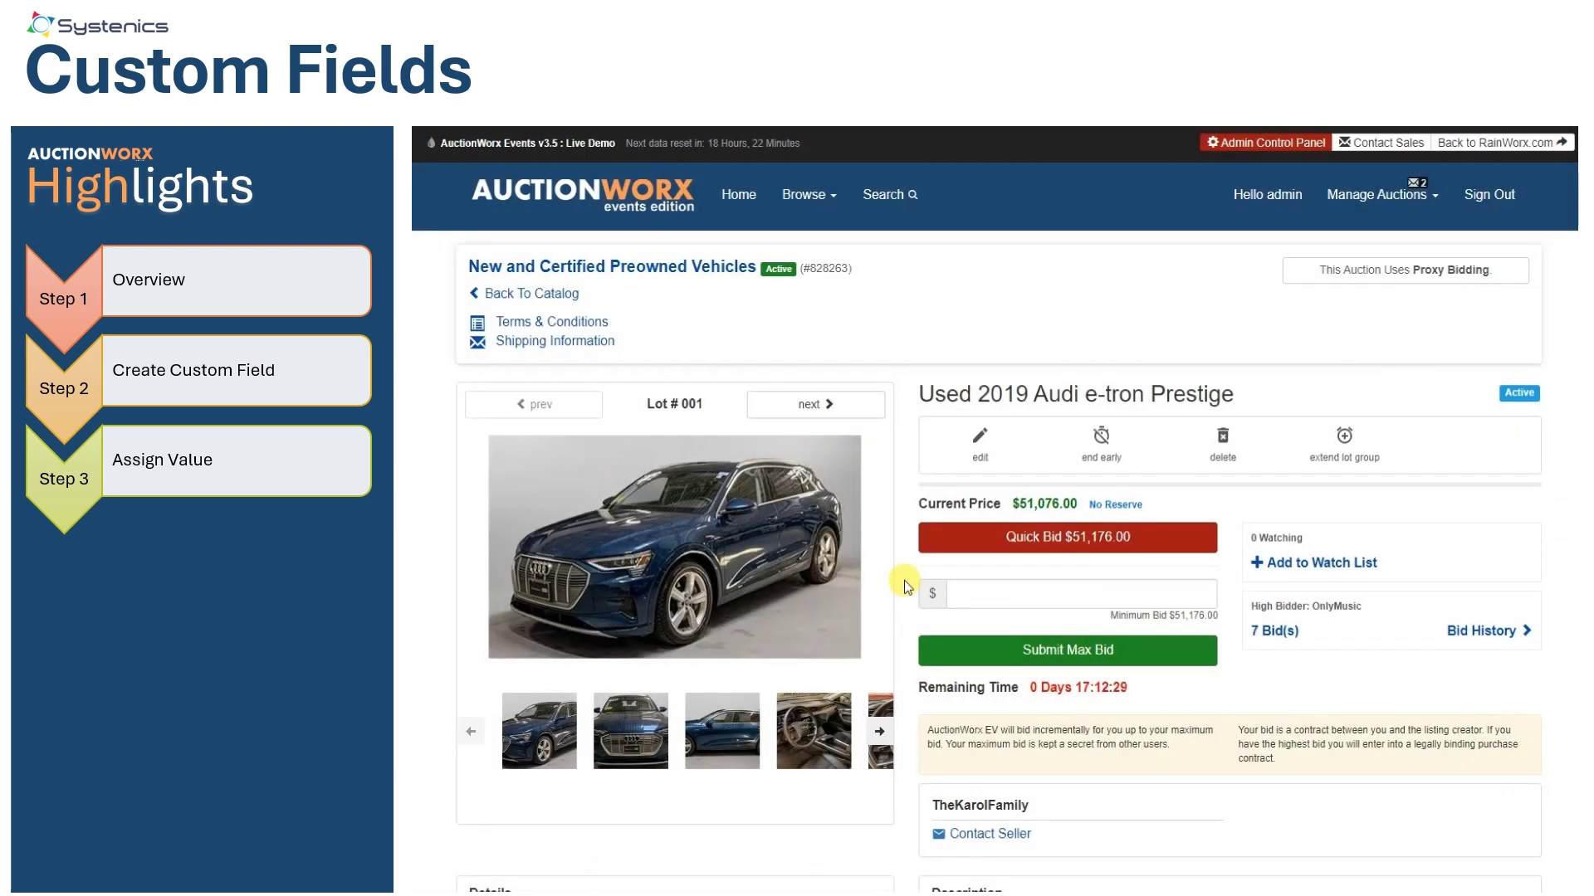
Step: Set the Used 2019 Audi e-tron Prestige lot's Condition to New, save it and check the value in the lot's details
click(976, 448)
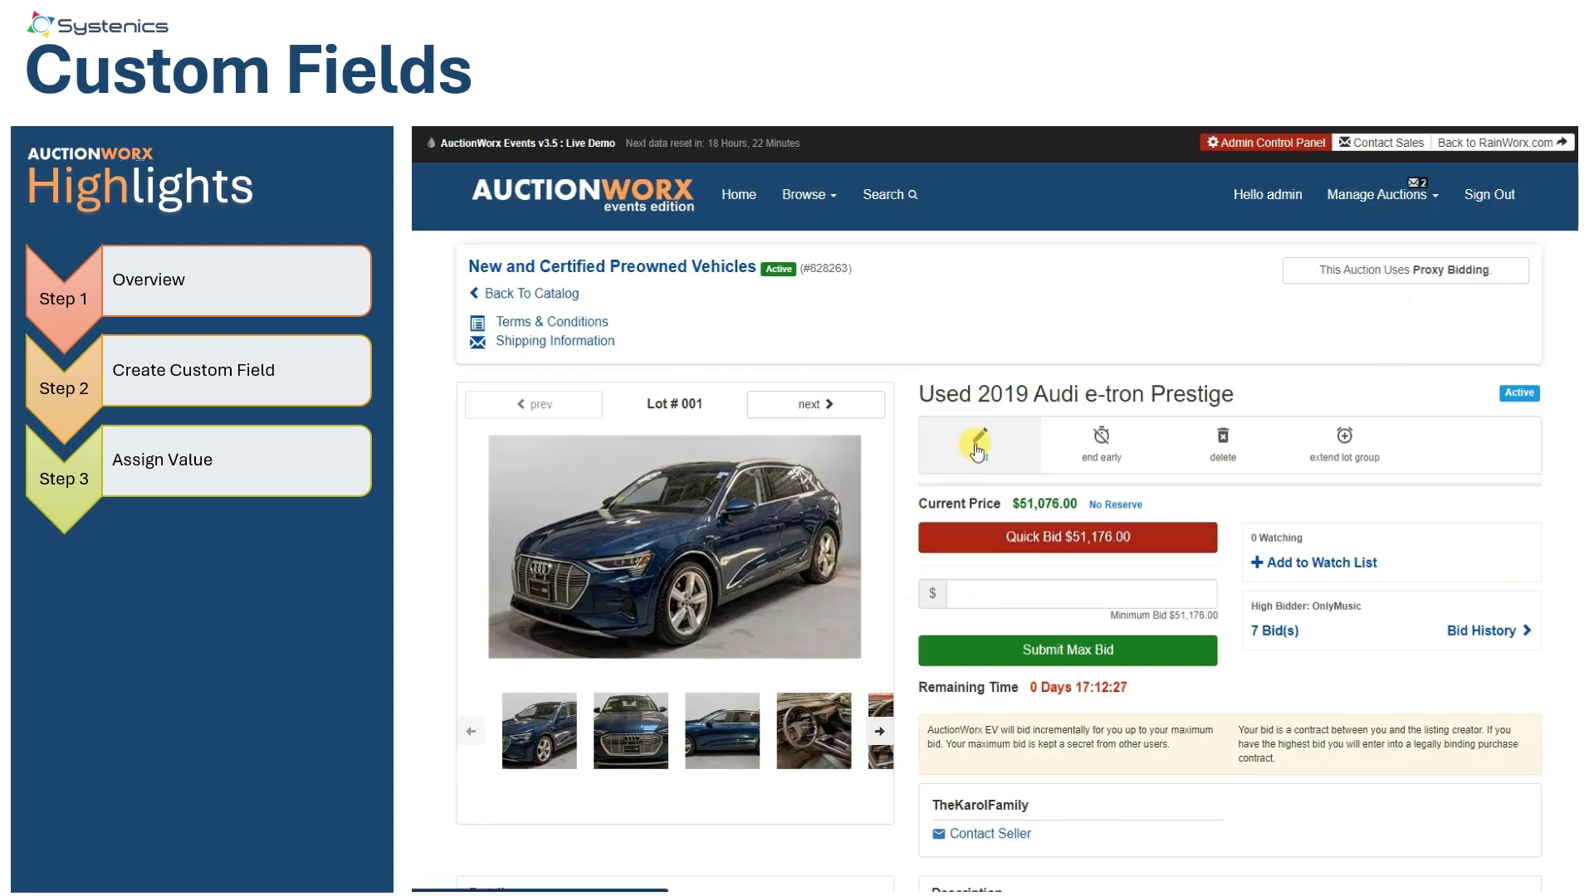
scroll(918, 669, down, 4)
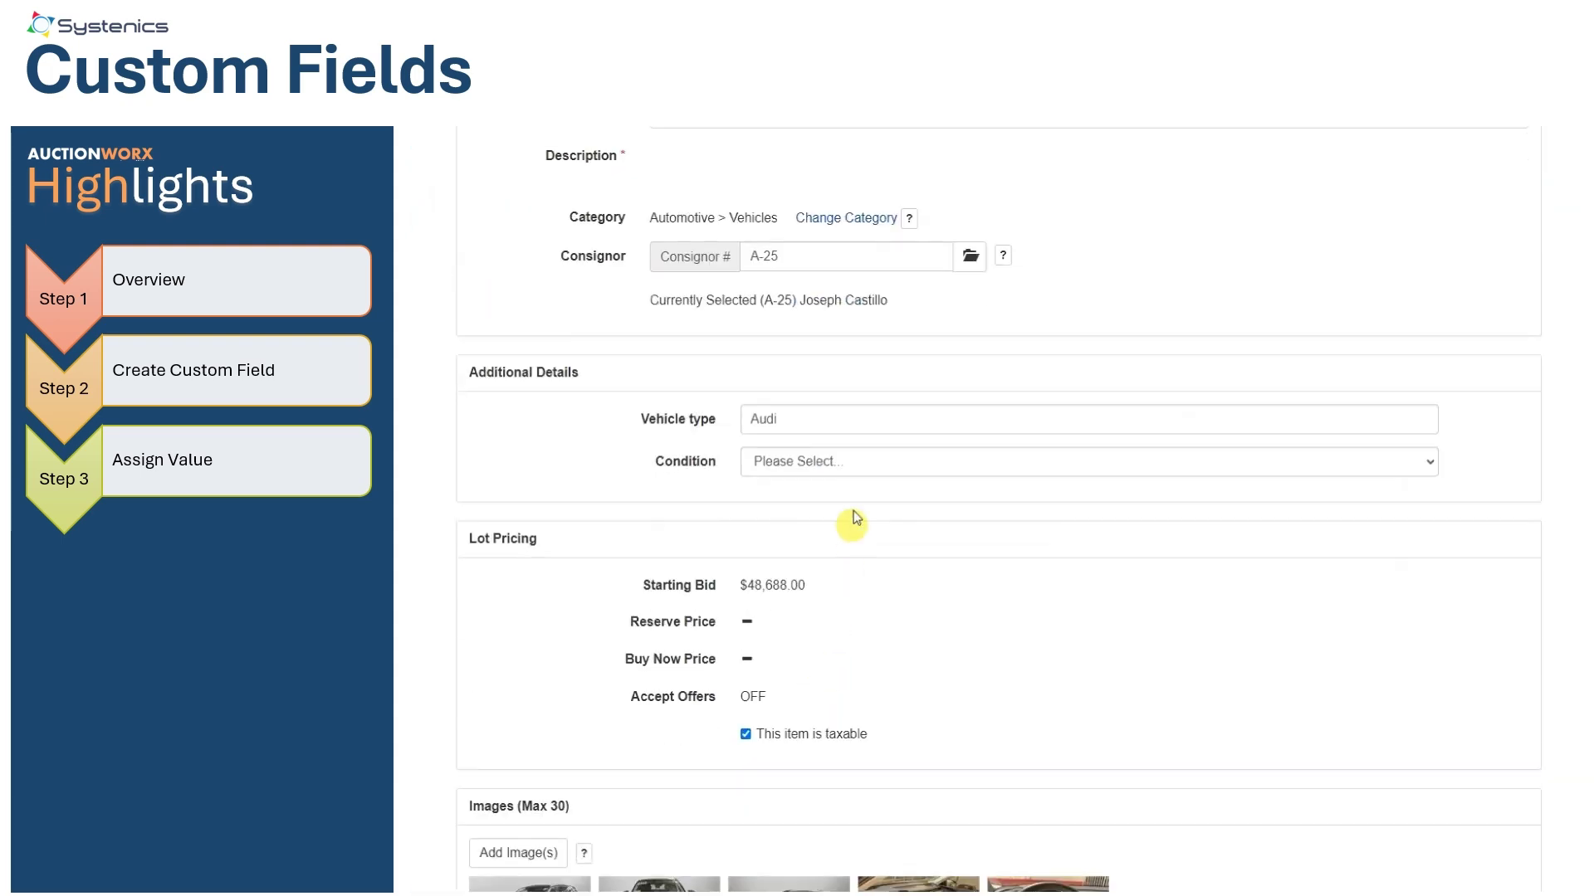
click(838, 471)
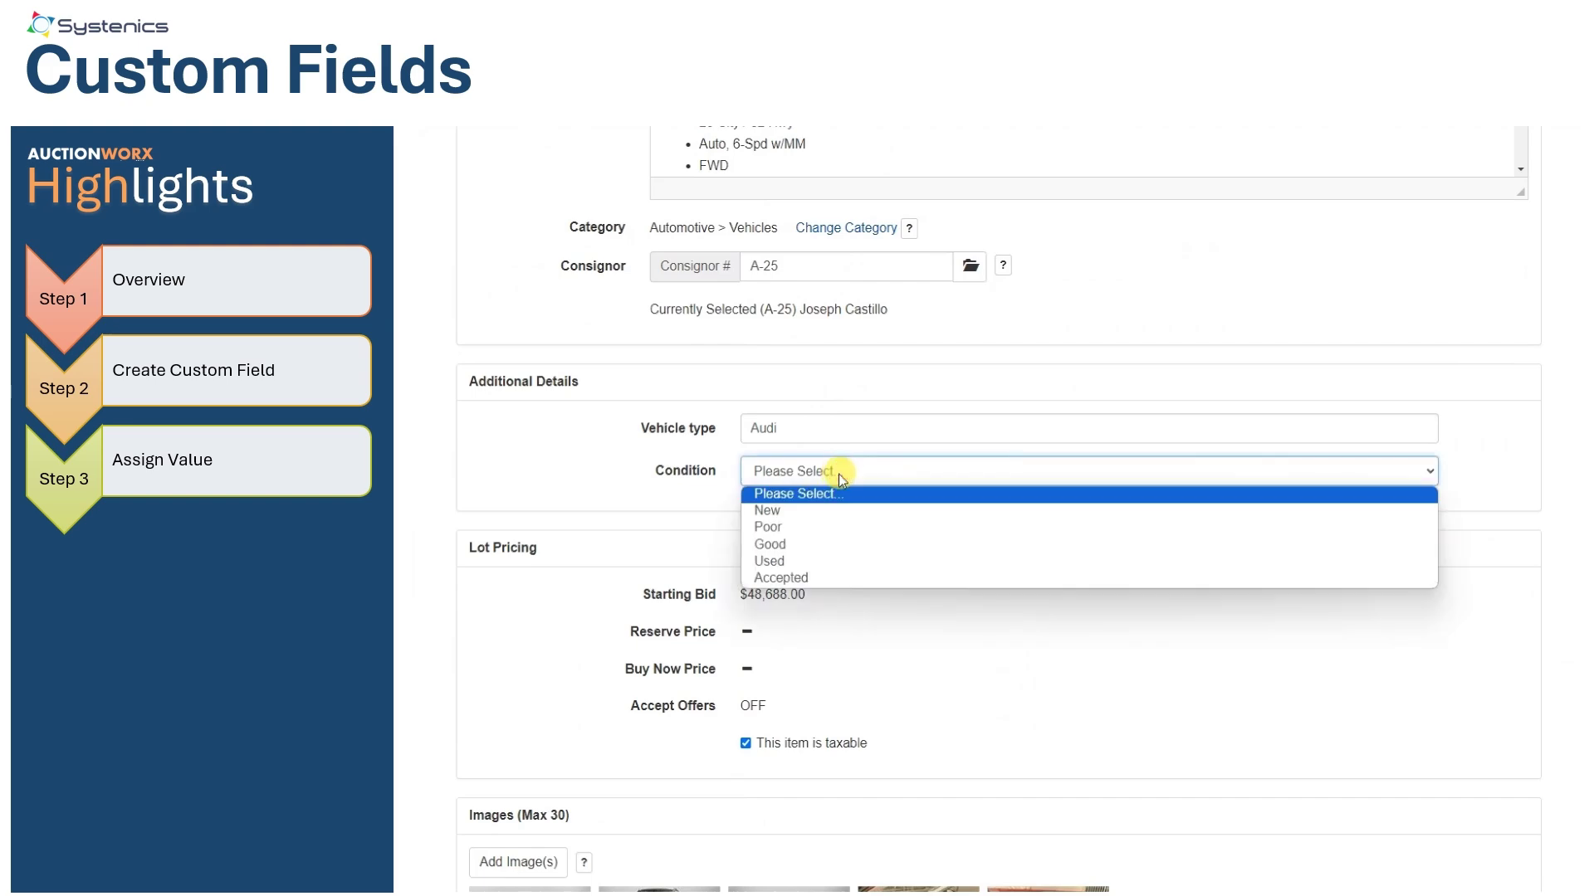
click(805, 511)
scroll(761, 578, down, 4)
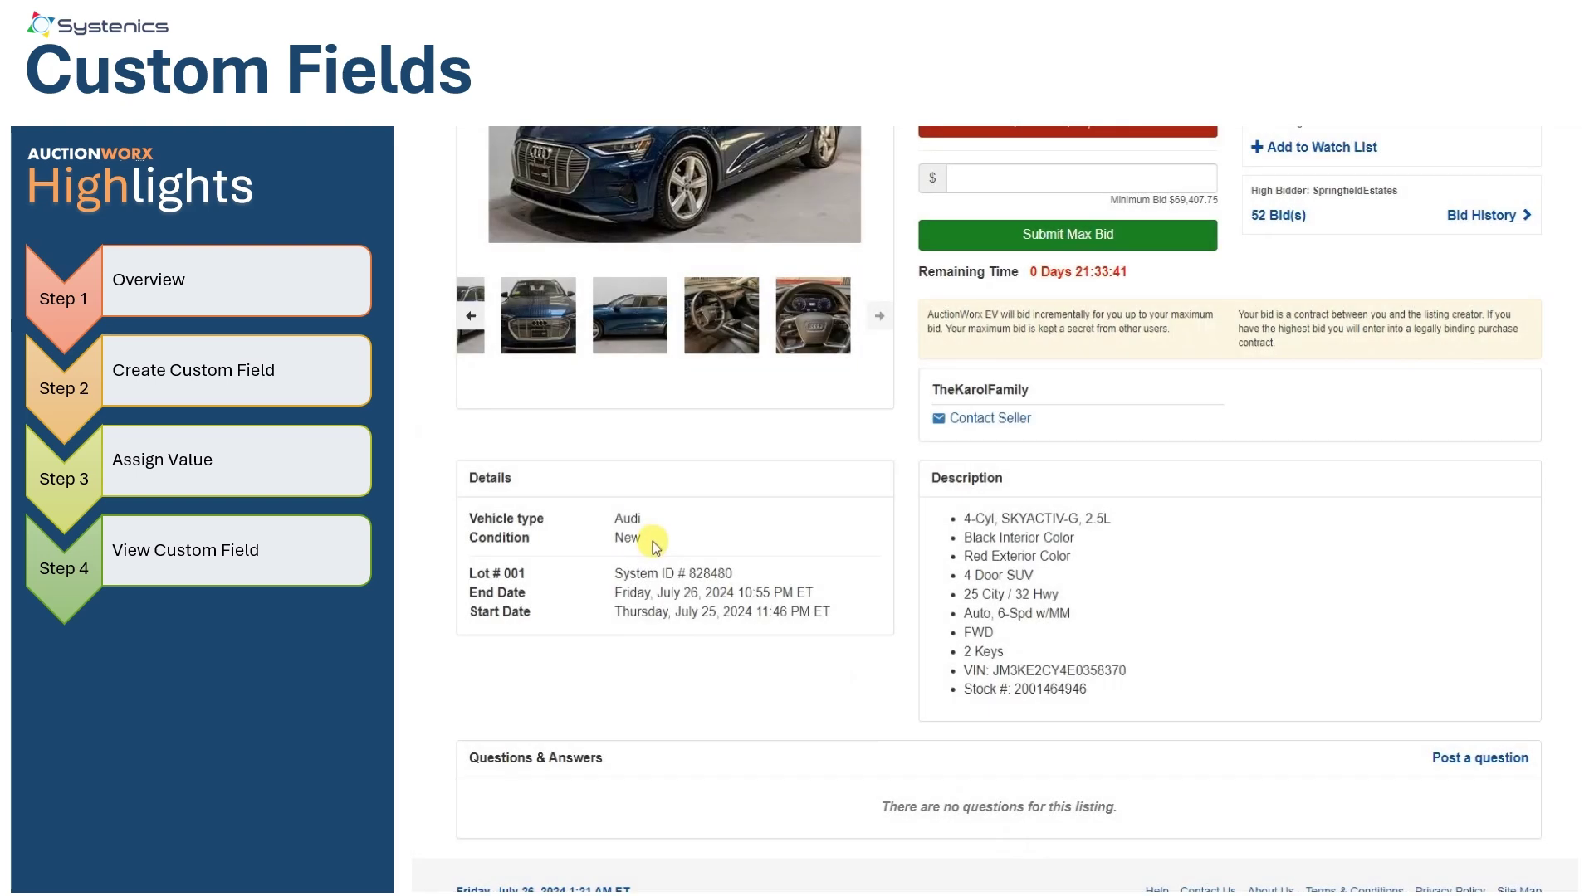
scroll(852, 391, up, 5)
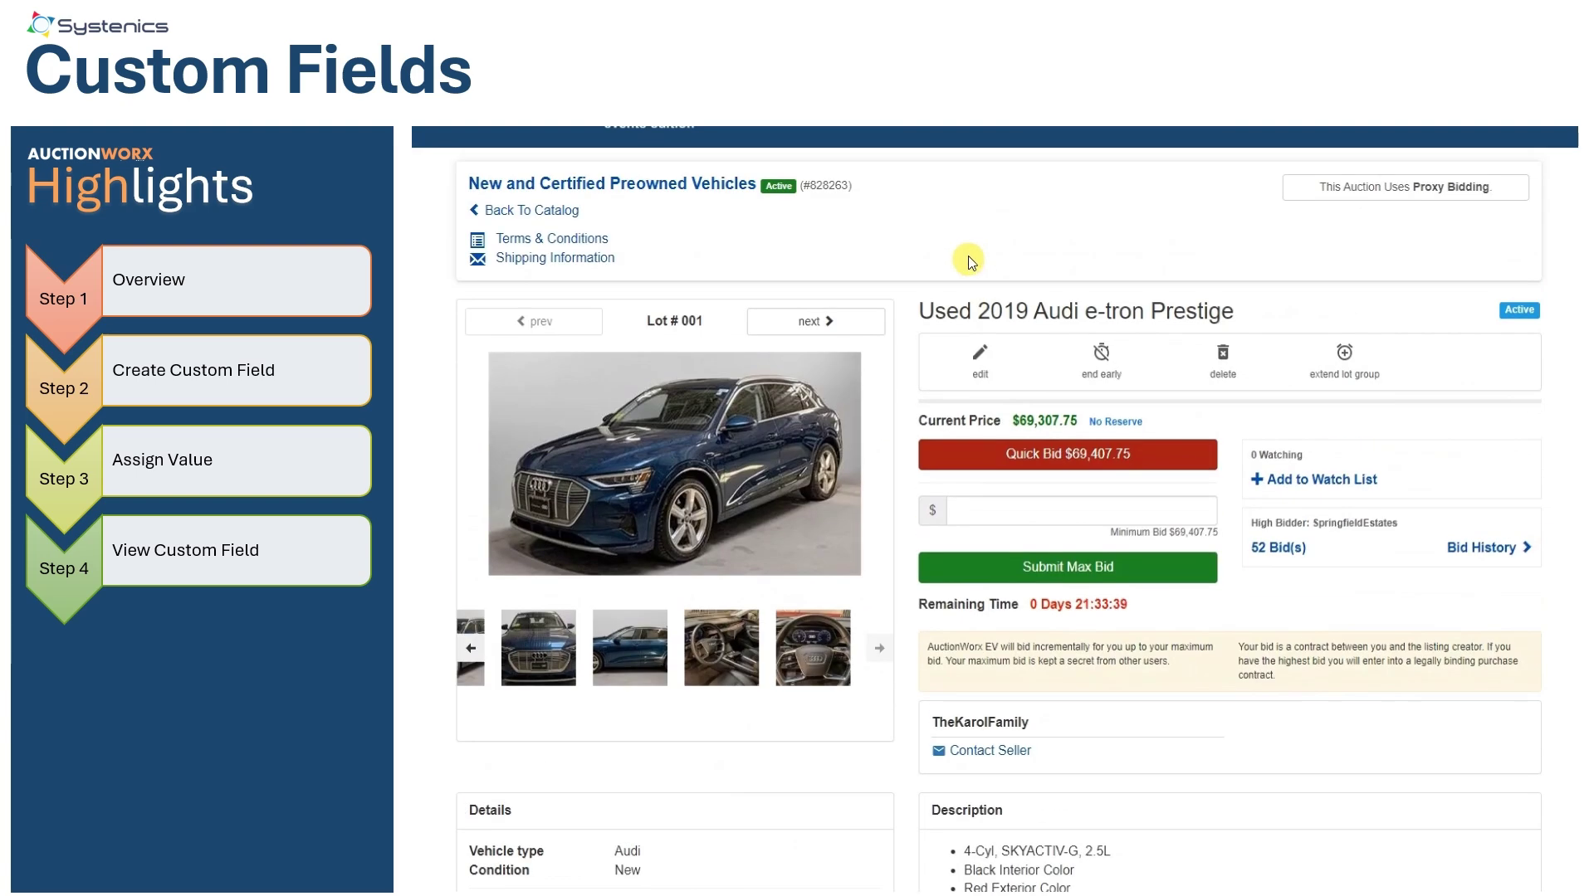
Step: Run an advanced search for active listings with the Condition New and open the Audi e-tron lot
click(1143, 291)
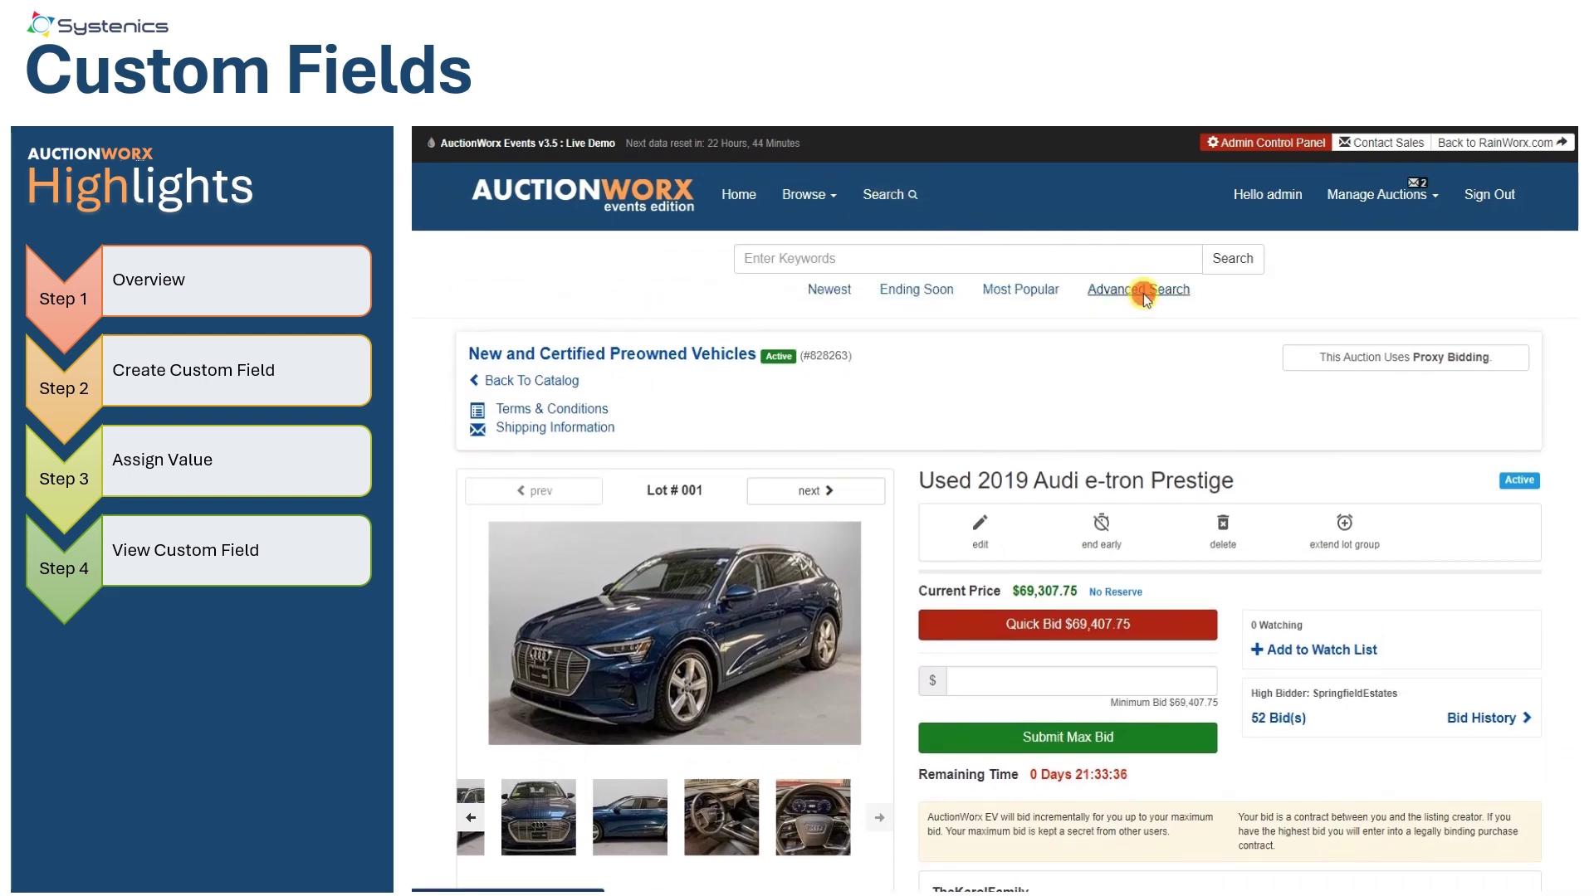
scroll(756, 695, down, 3)
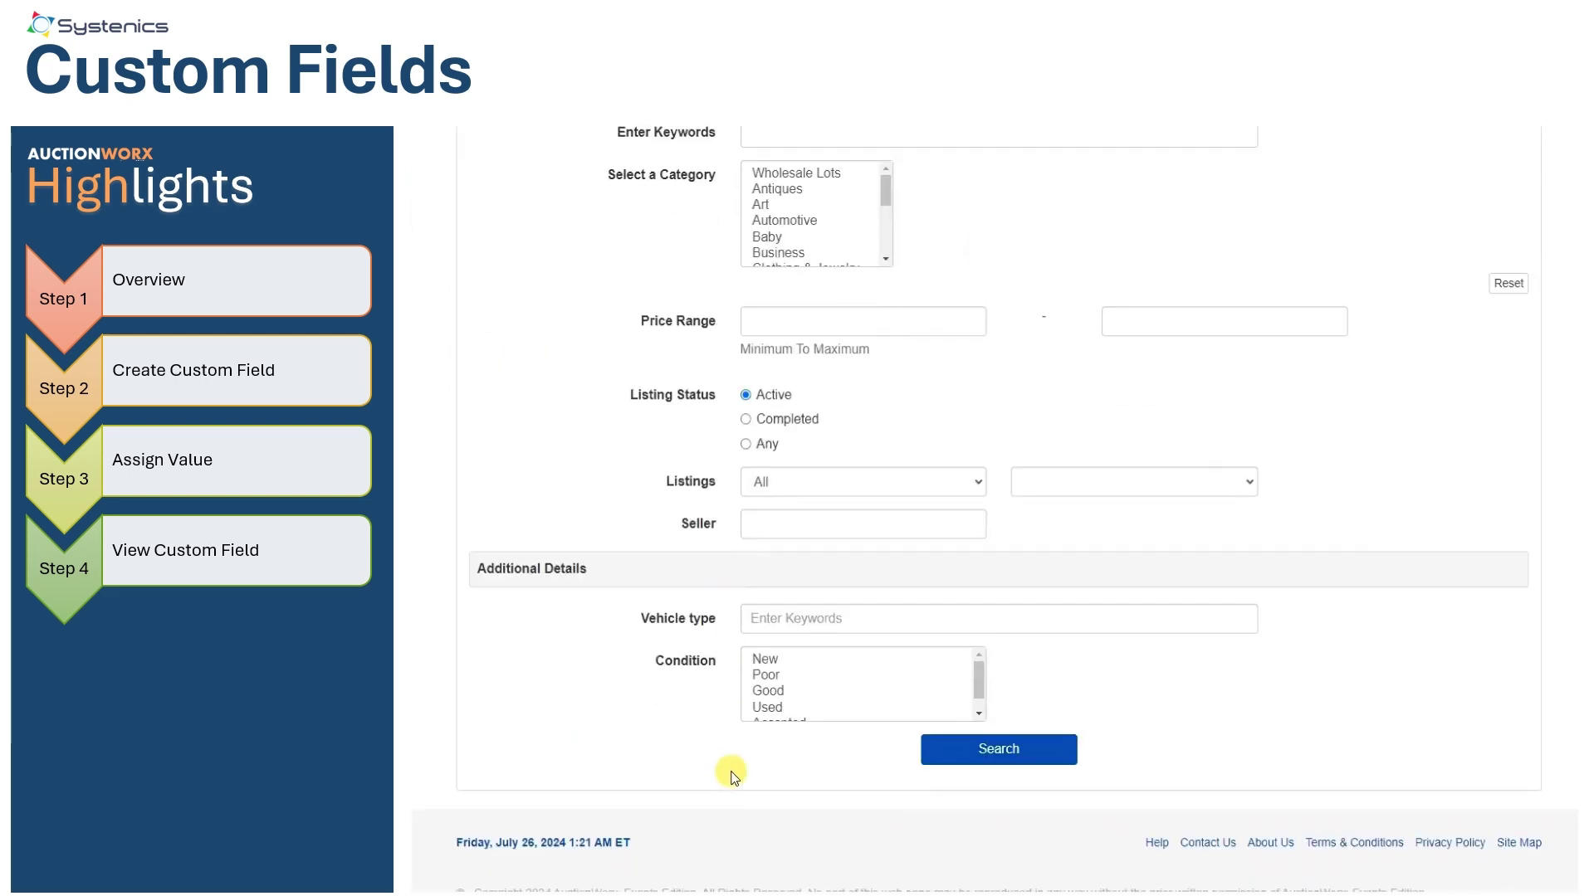
click(776, 646)
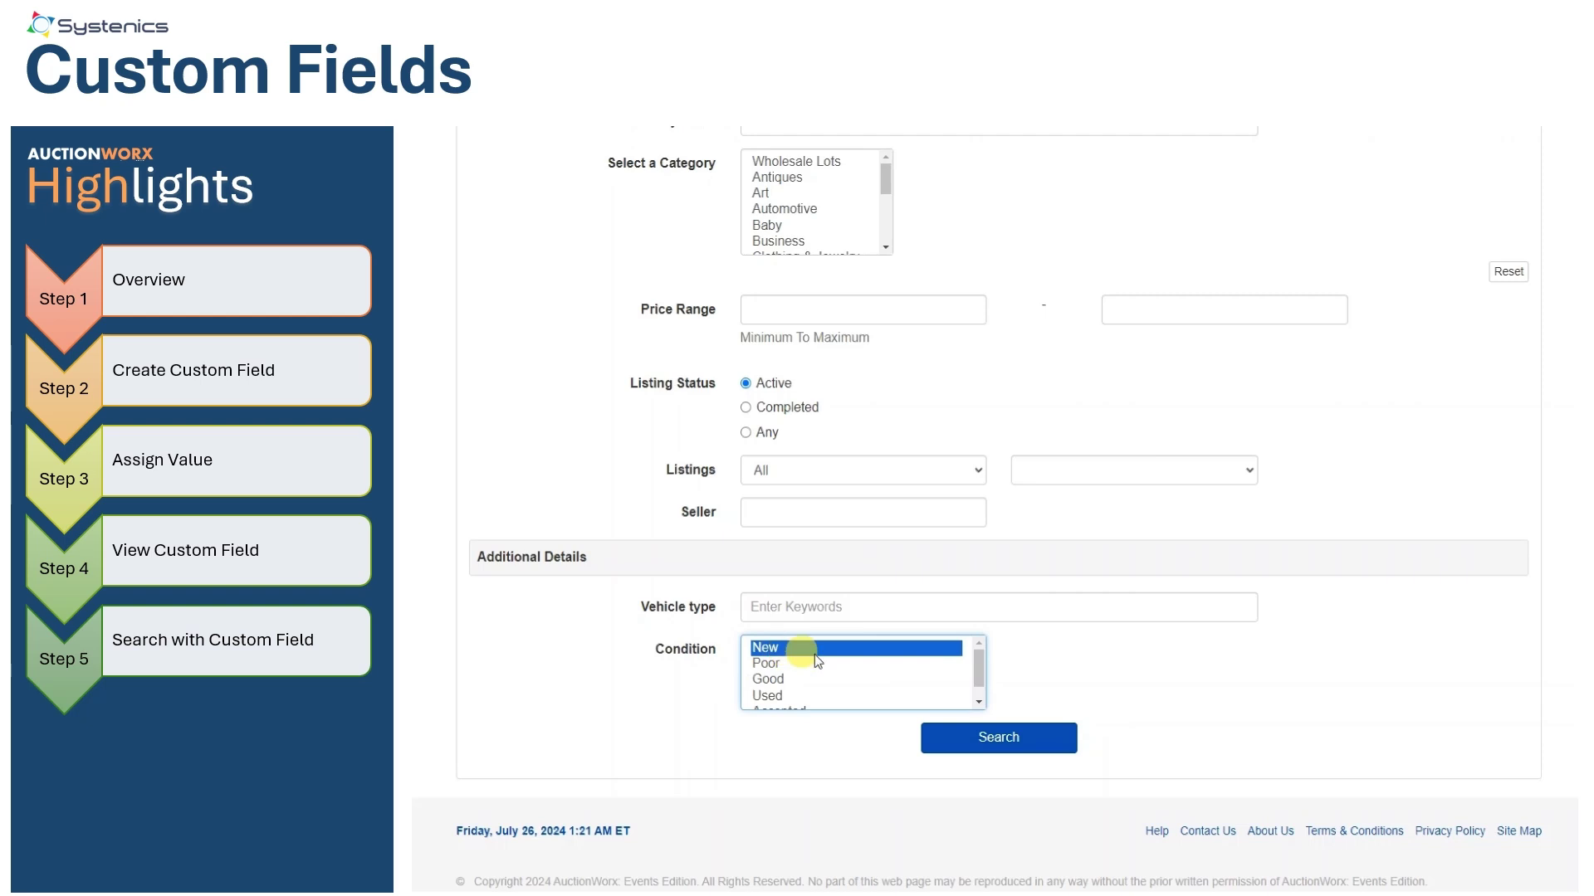
click(959, 738)
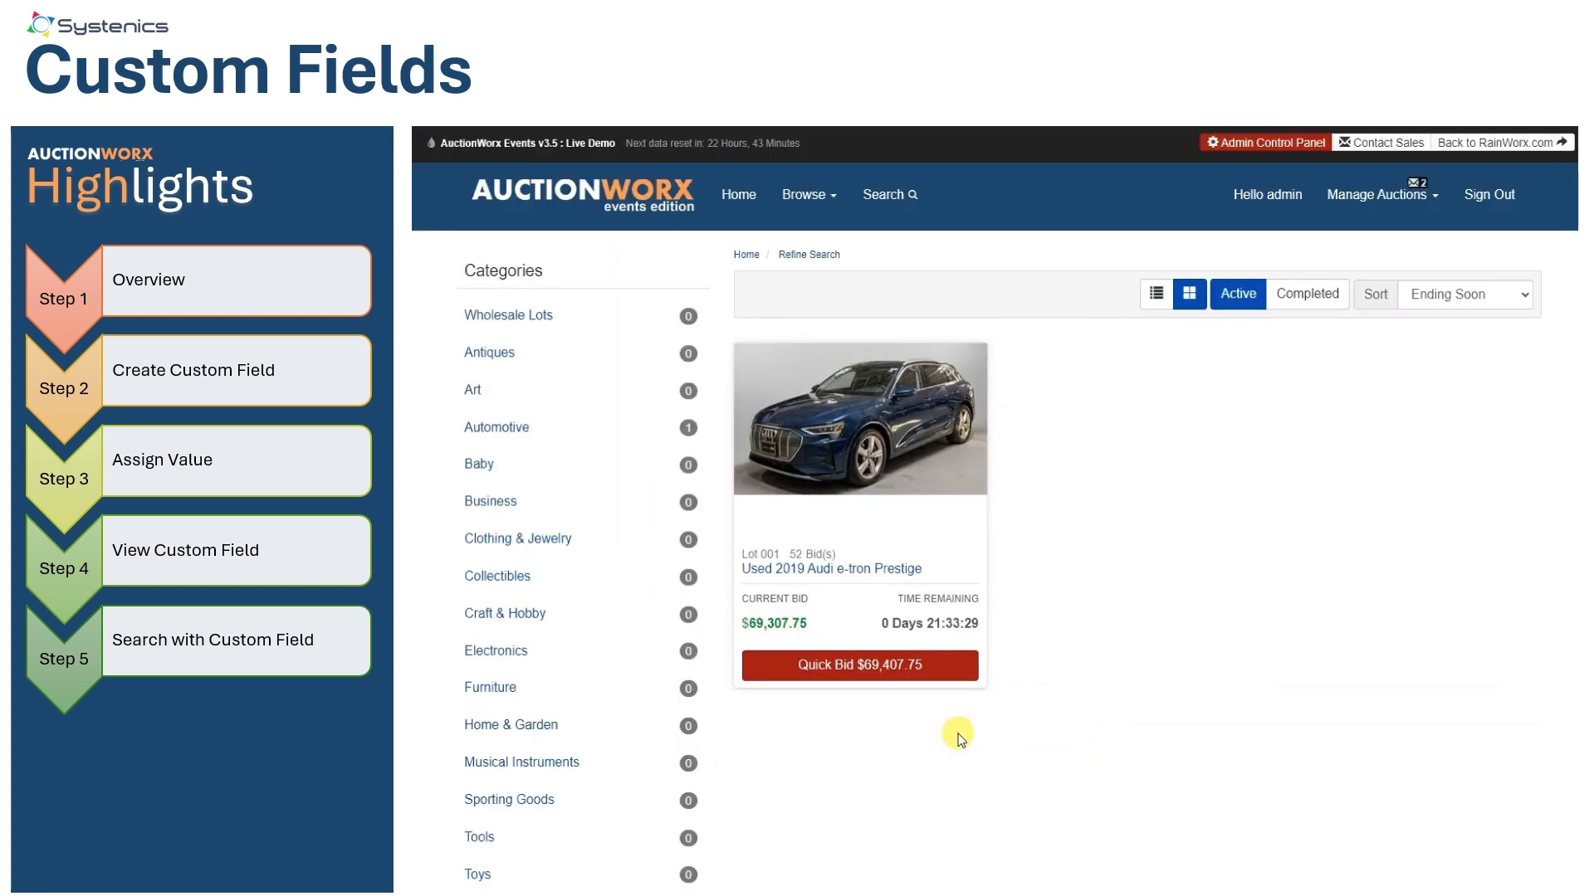
click(865, 470)
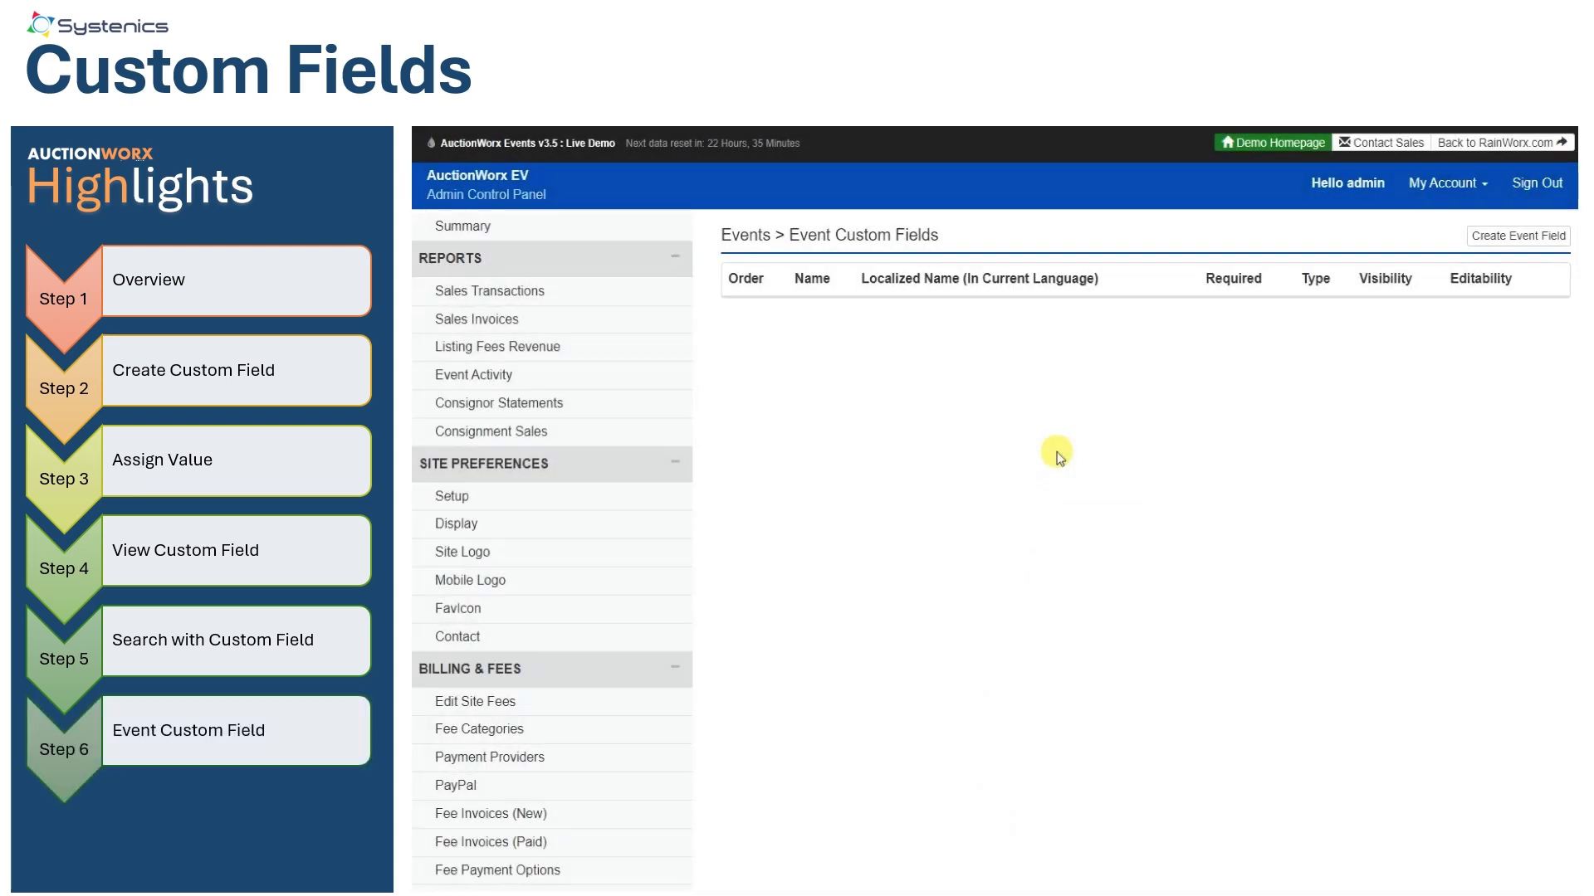
Step: View the event custom fields list and the user custom fields list in the admin control panel
scroll(615, 668, down, 8)
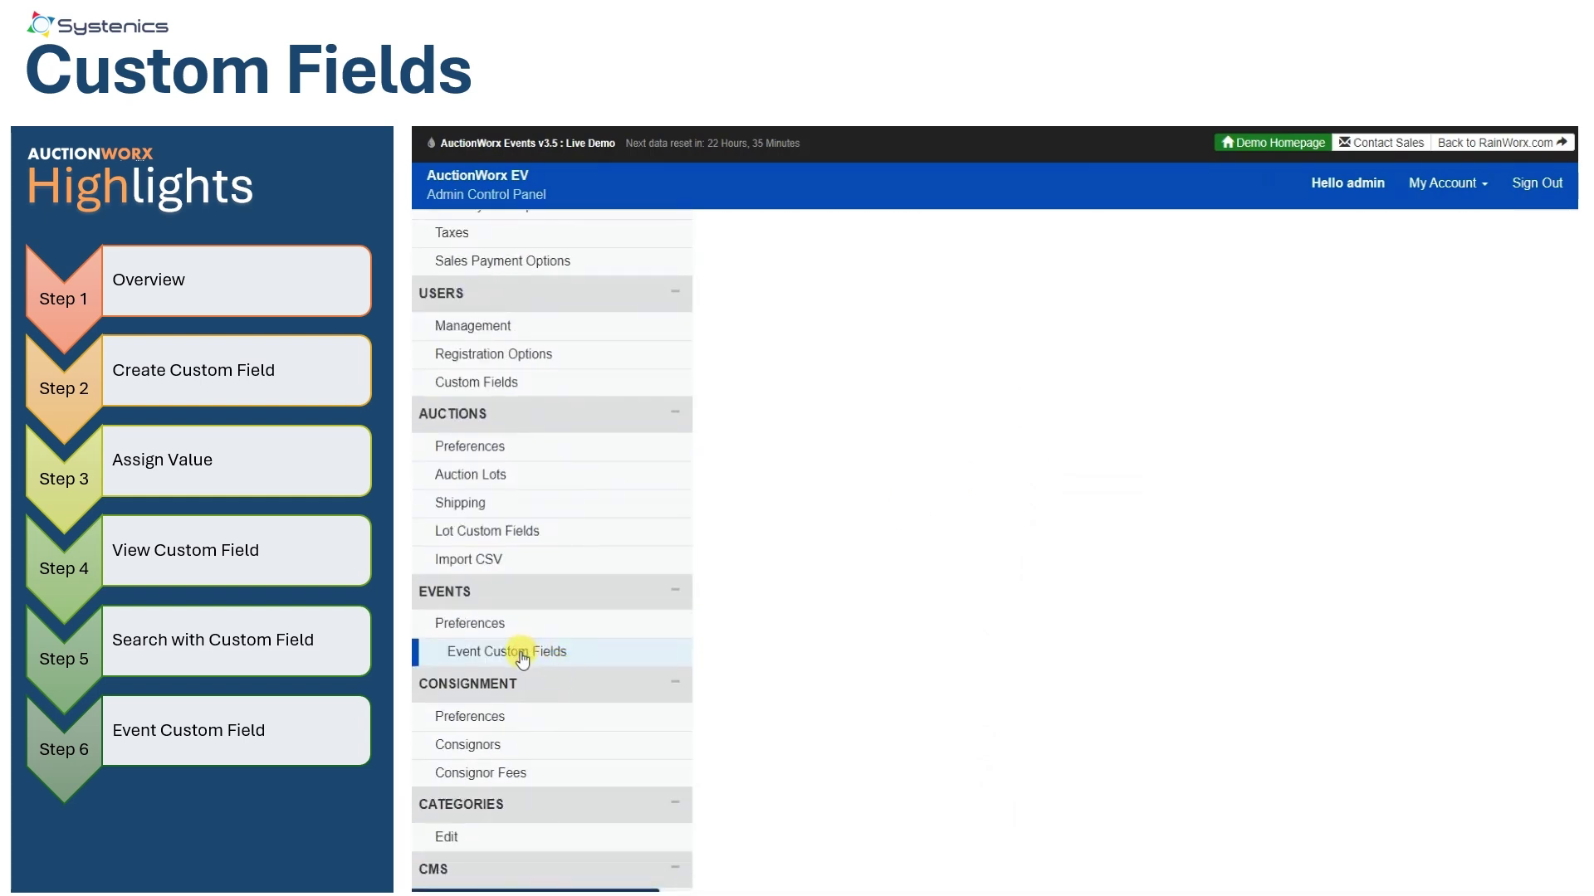
click(522, 653)
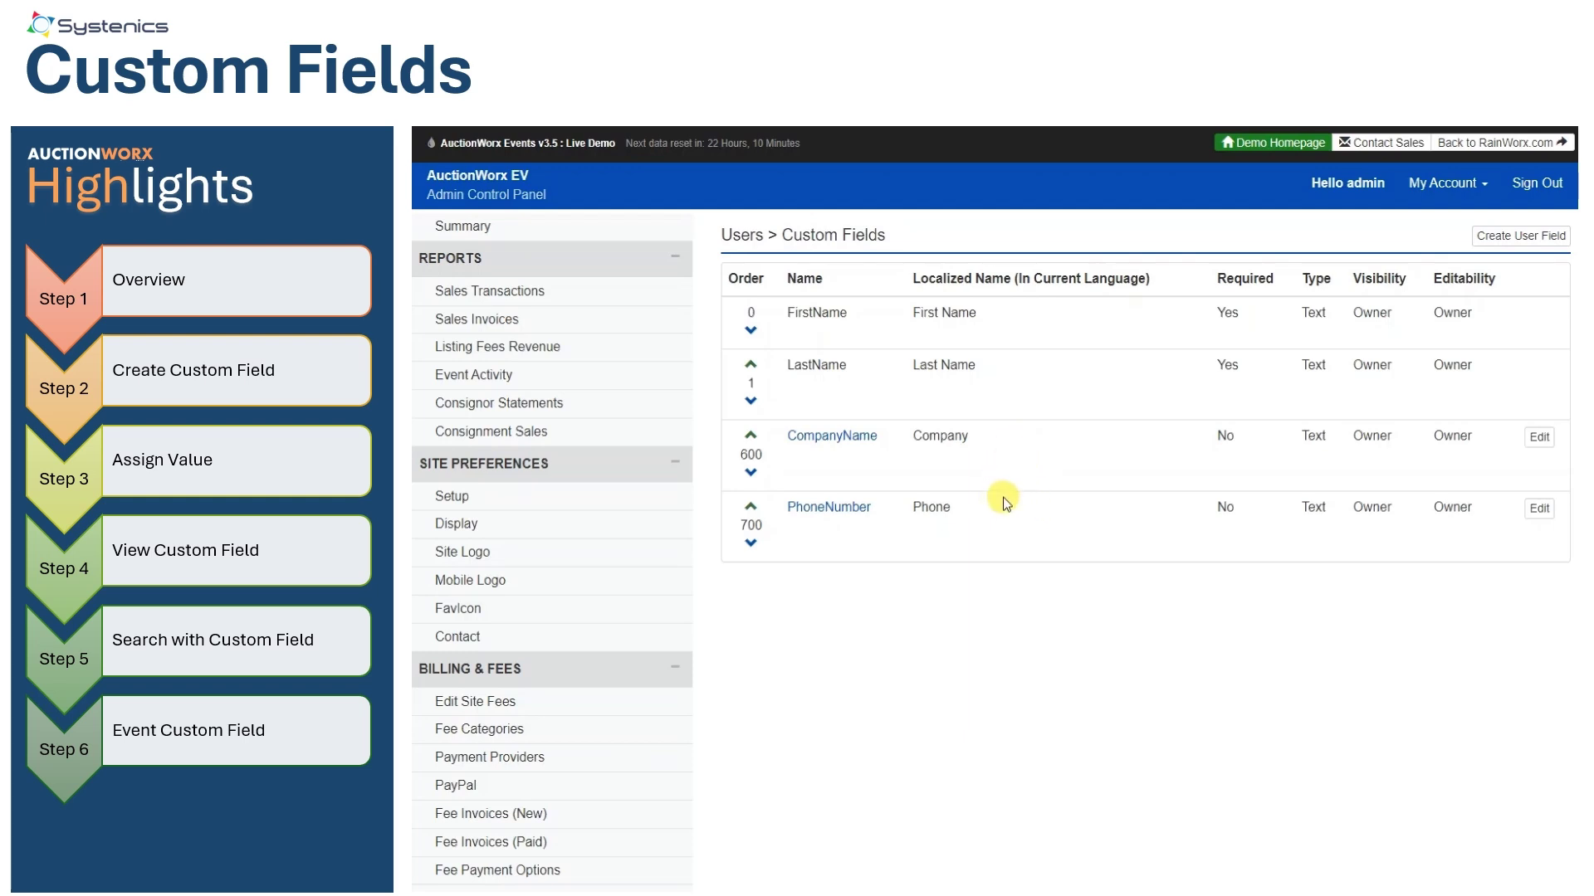
scroll(684, 743, down, 3)
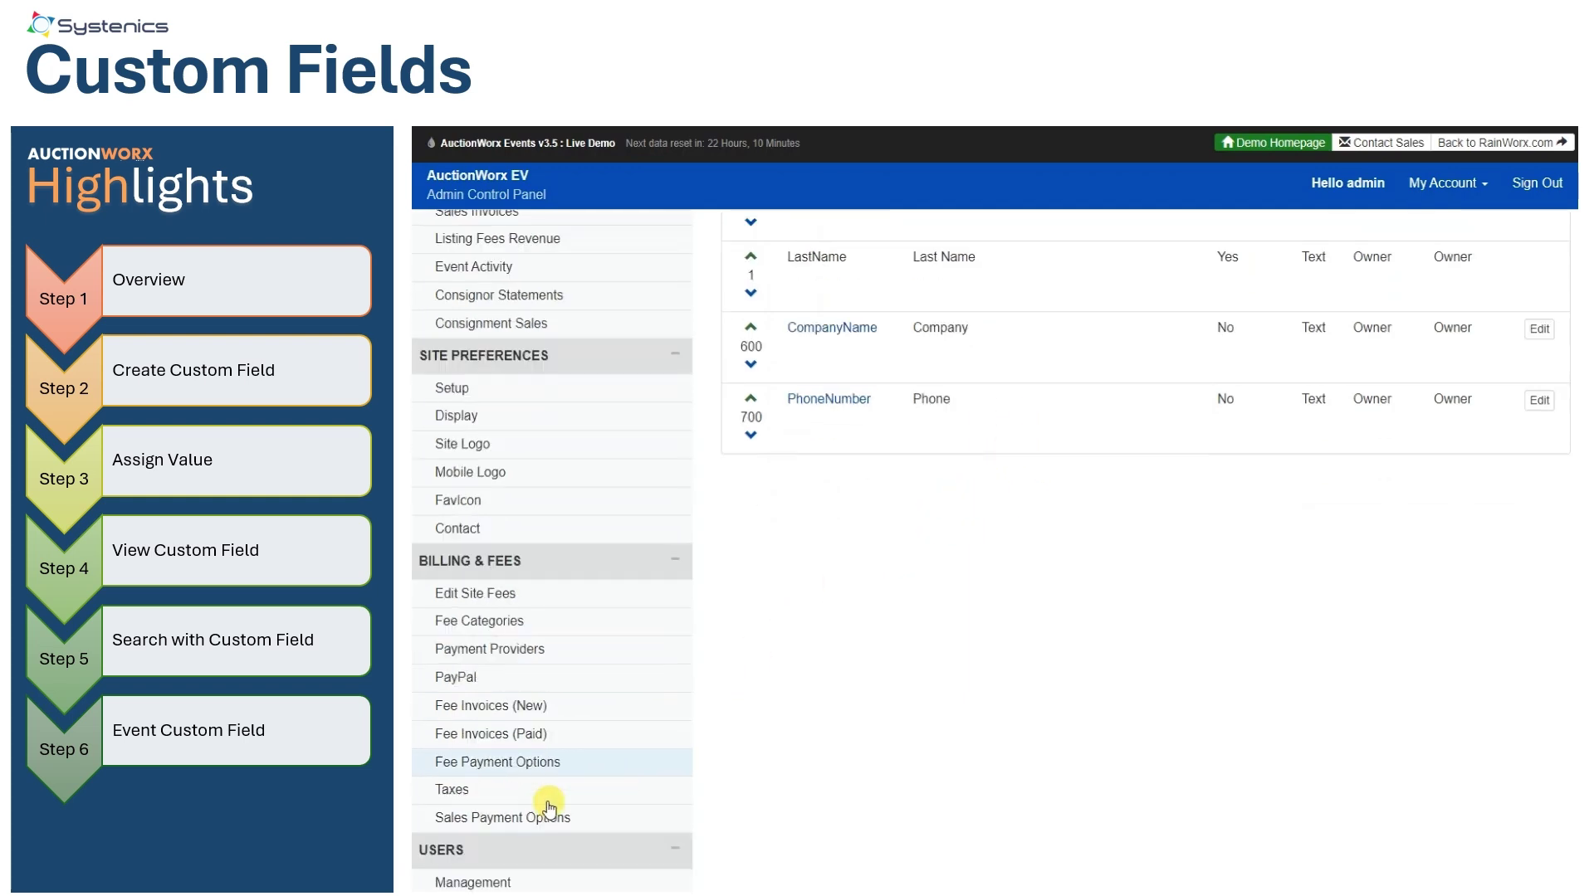
click(512, 800)
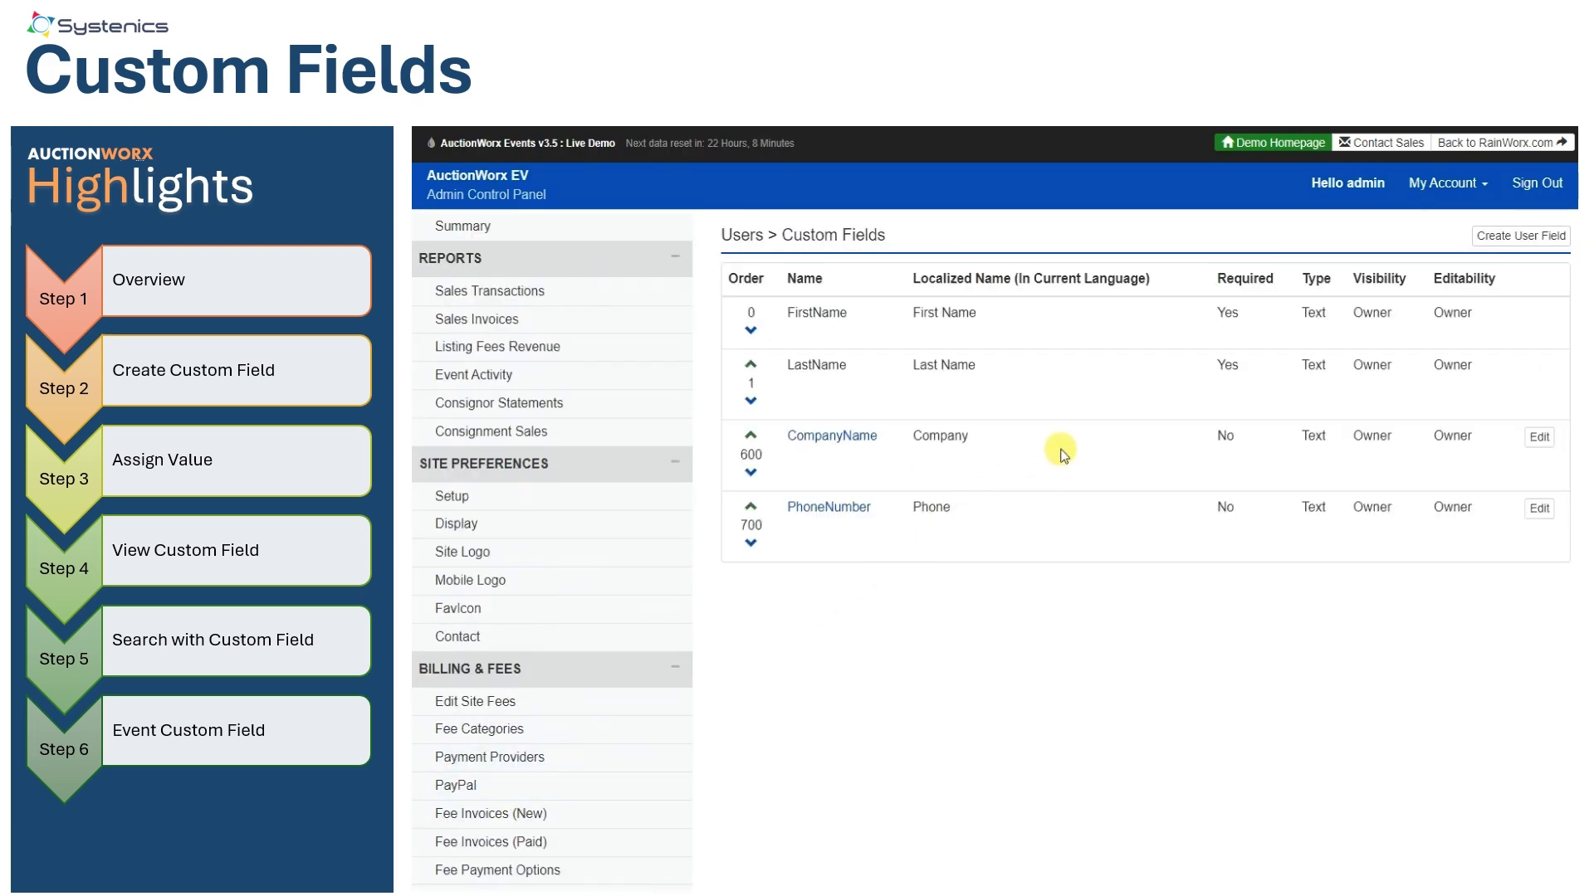